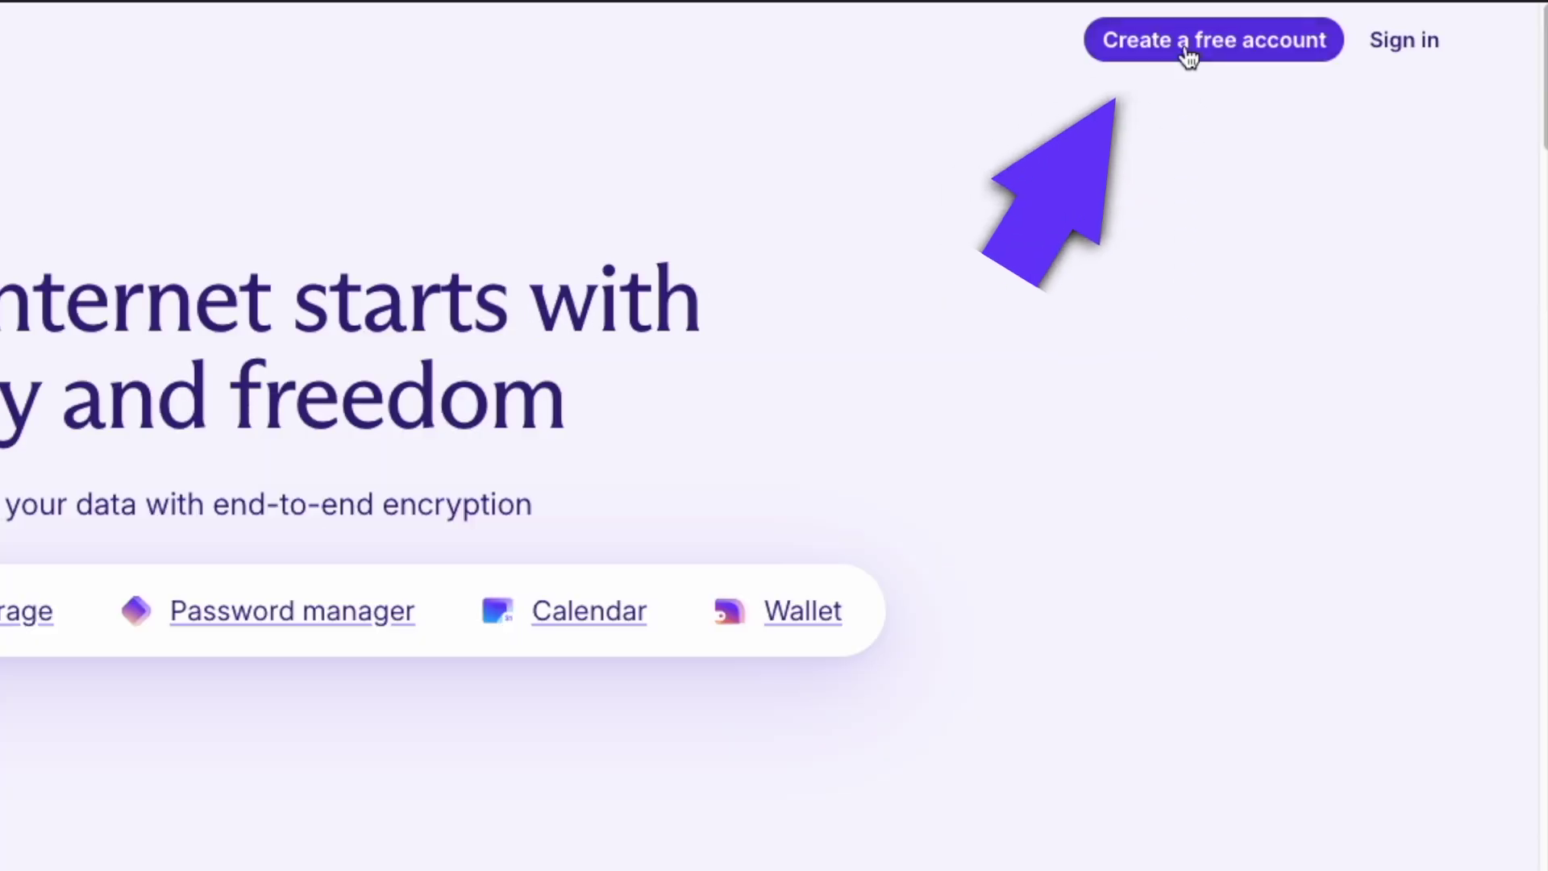
# - Start a free Proton plan sign-up, entering a username and then the account password
pyautogui.click(1184, 41)
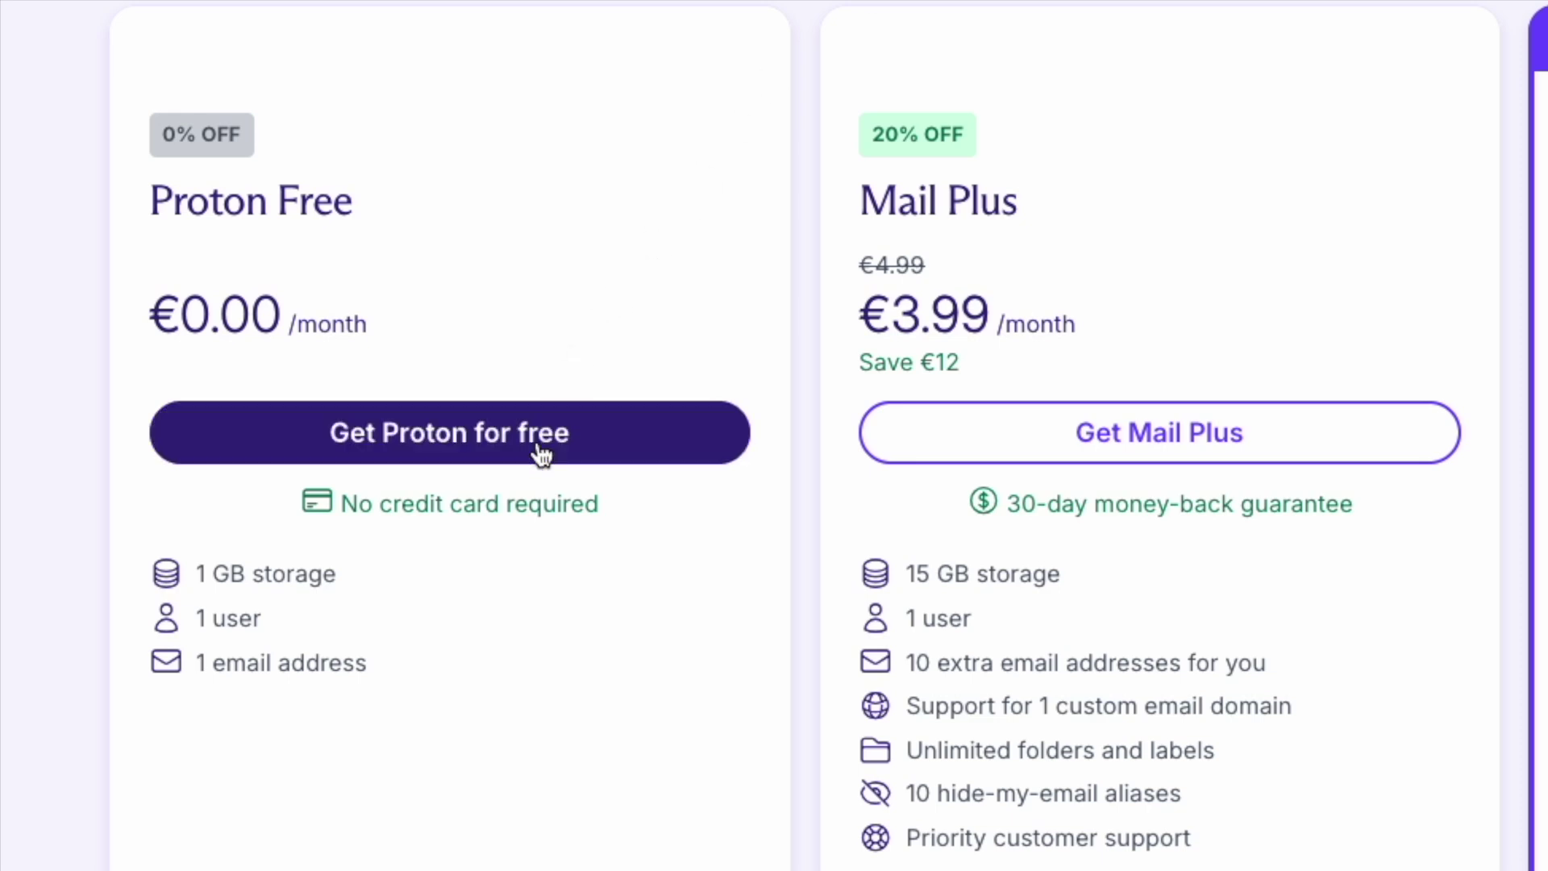
pyautogui.click(541, 454)
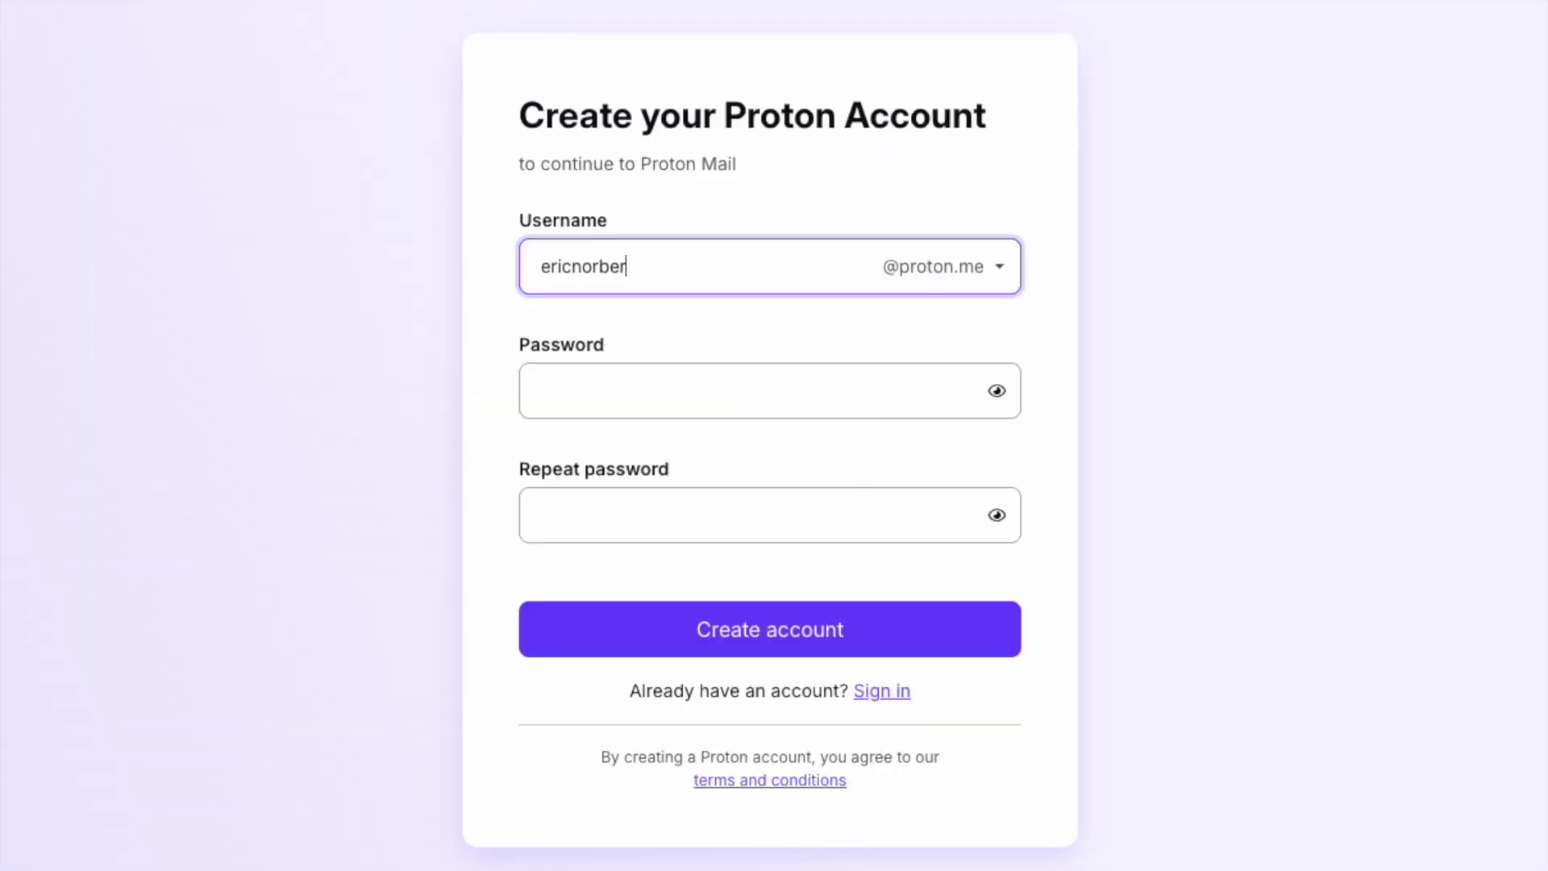
pyautogui.press('Tab')
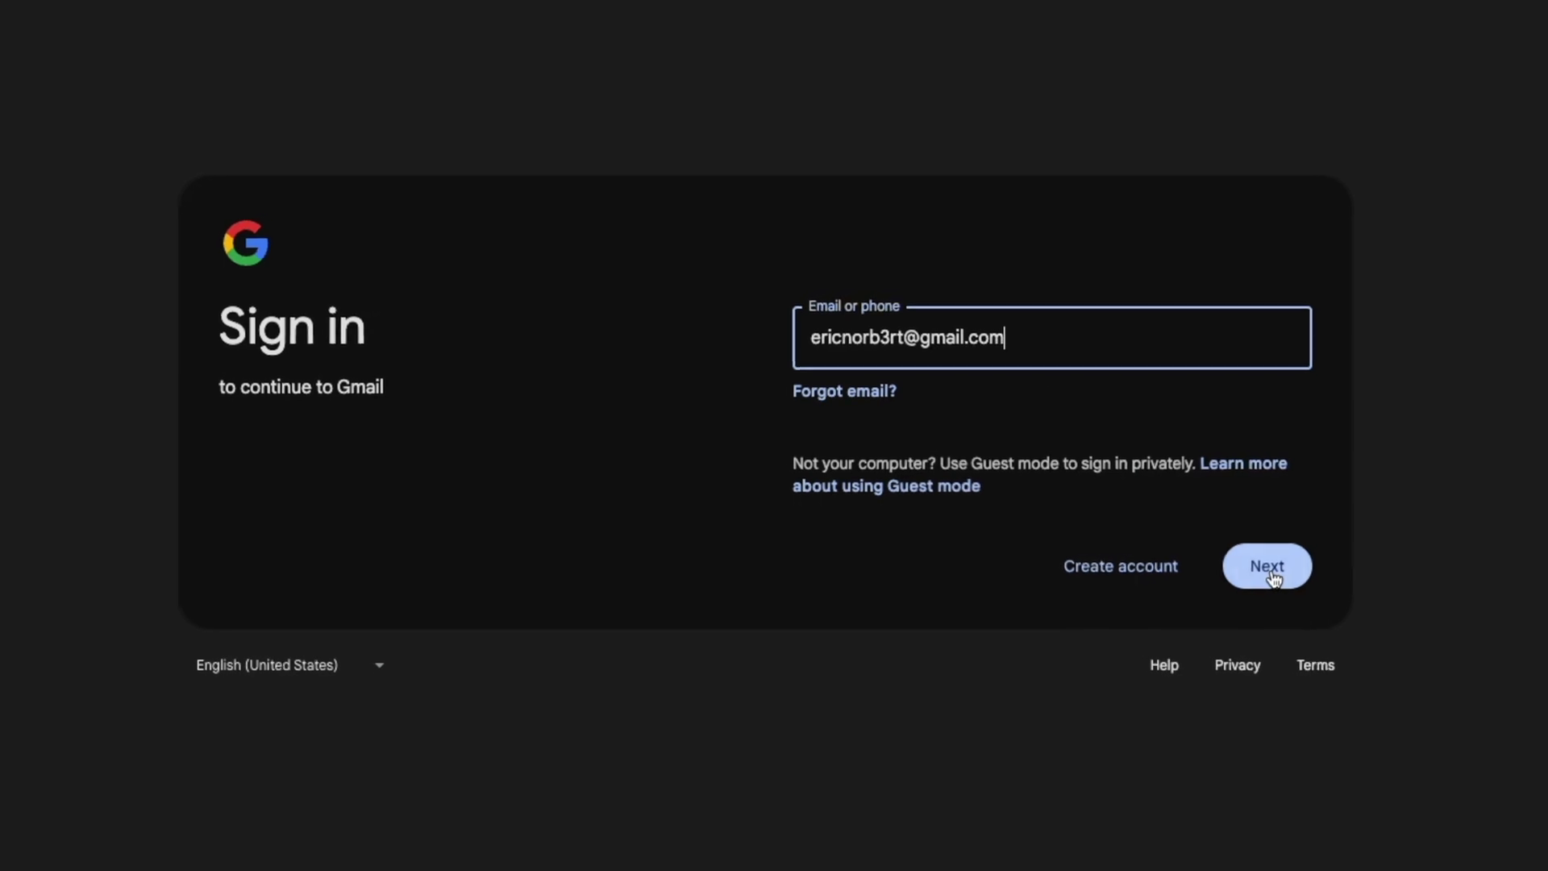
# - Finish the Gmail sign-in and start importing its emails, contacts and calendar into Proton
pyautogui.click(1273, 574)
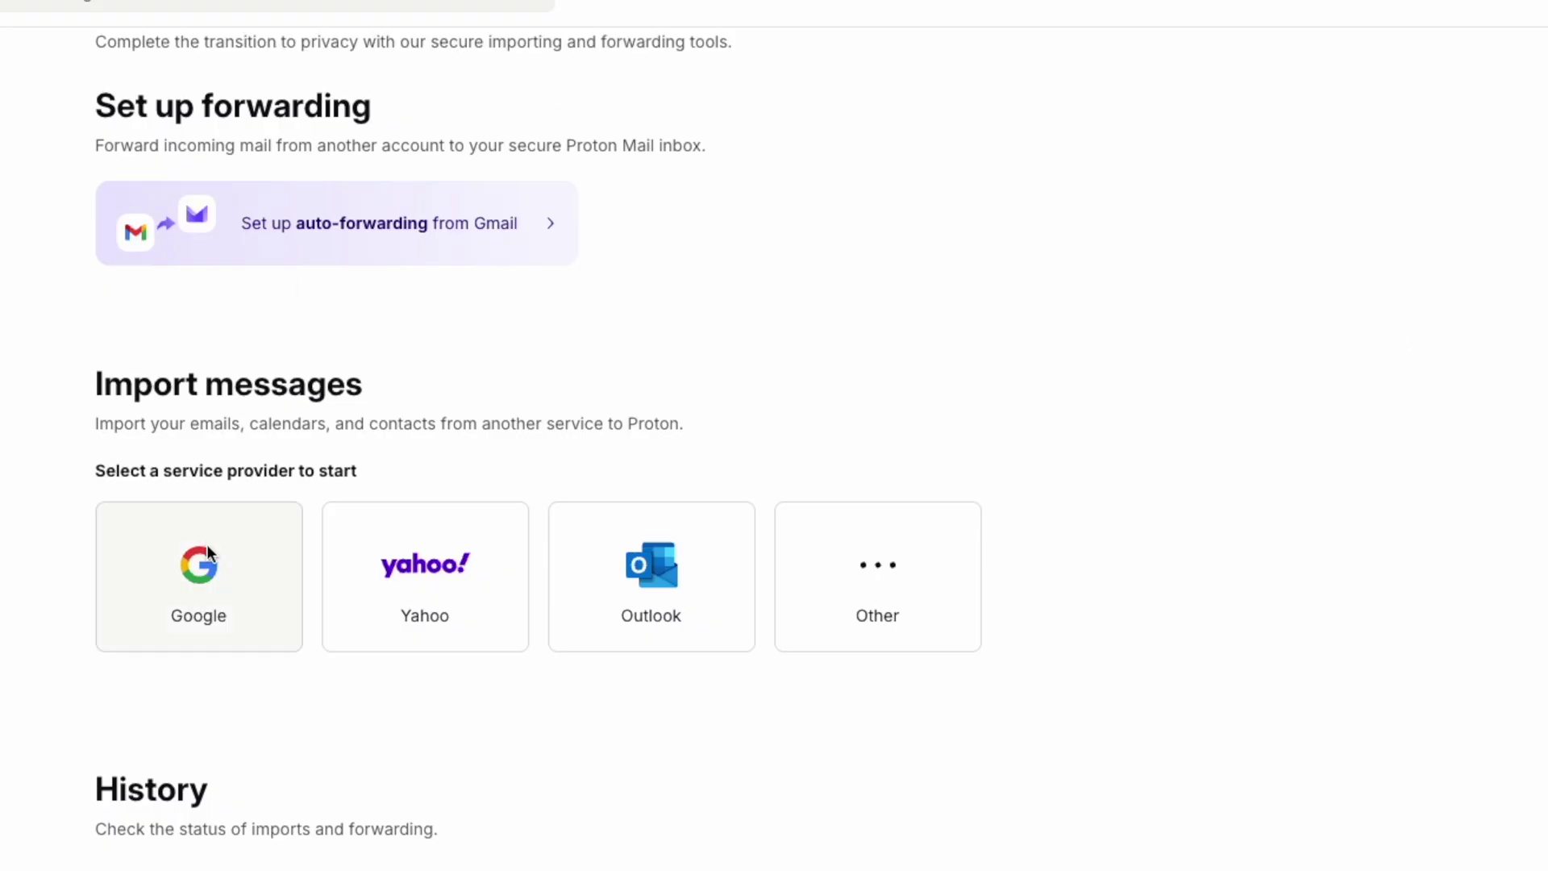
pyautogui.click(203, 572)
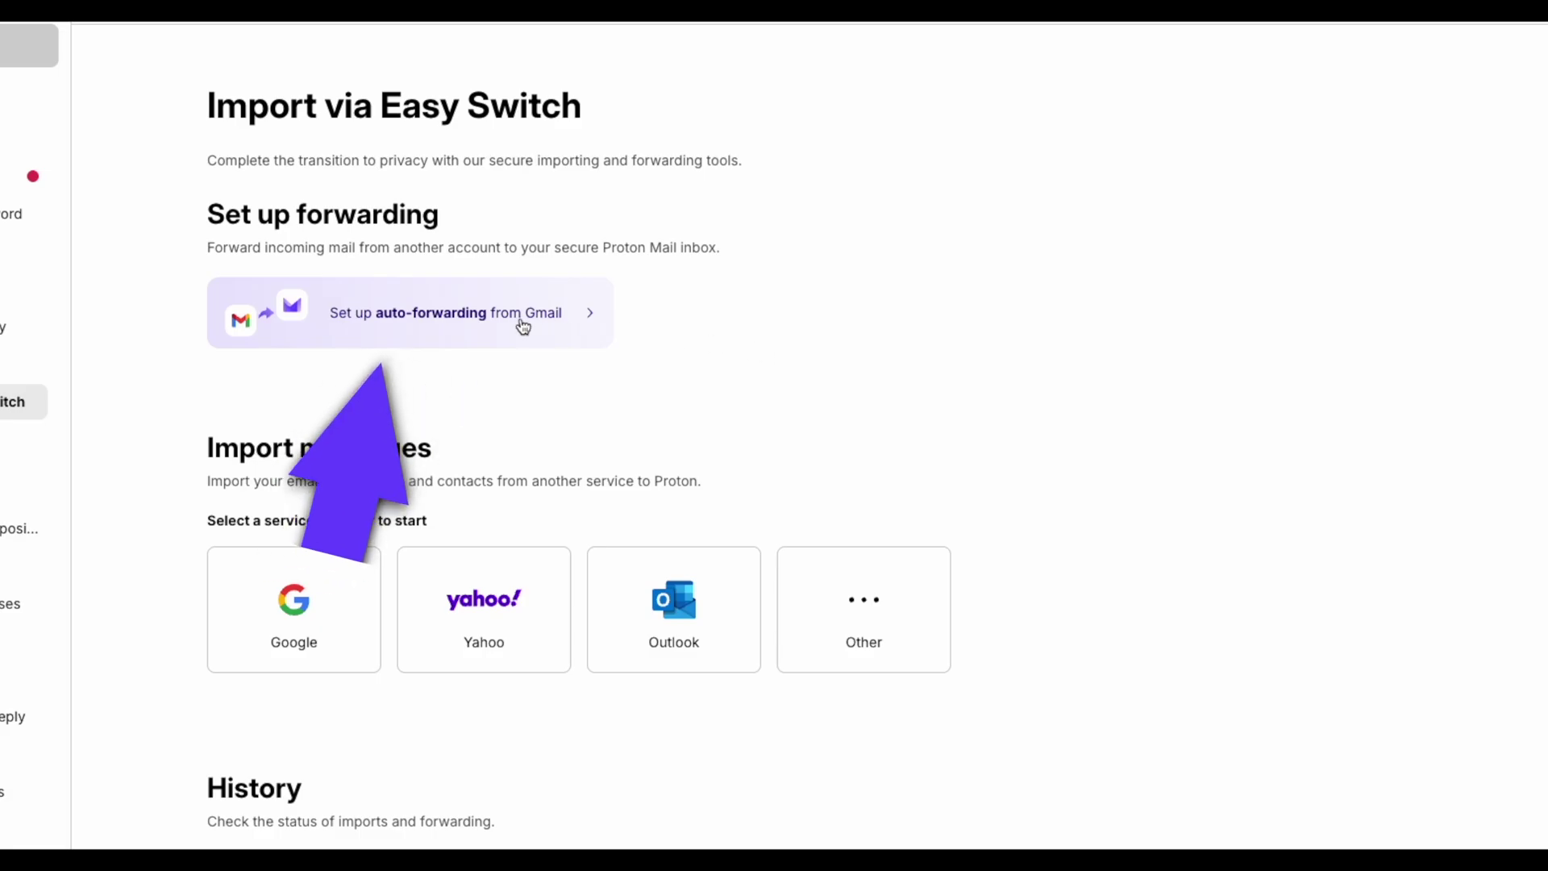
pyautogui.click(495, 323)
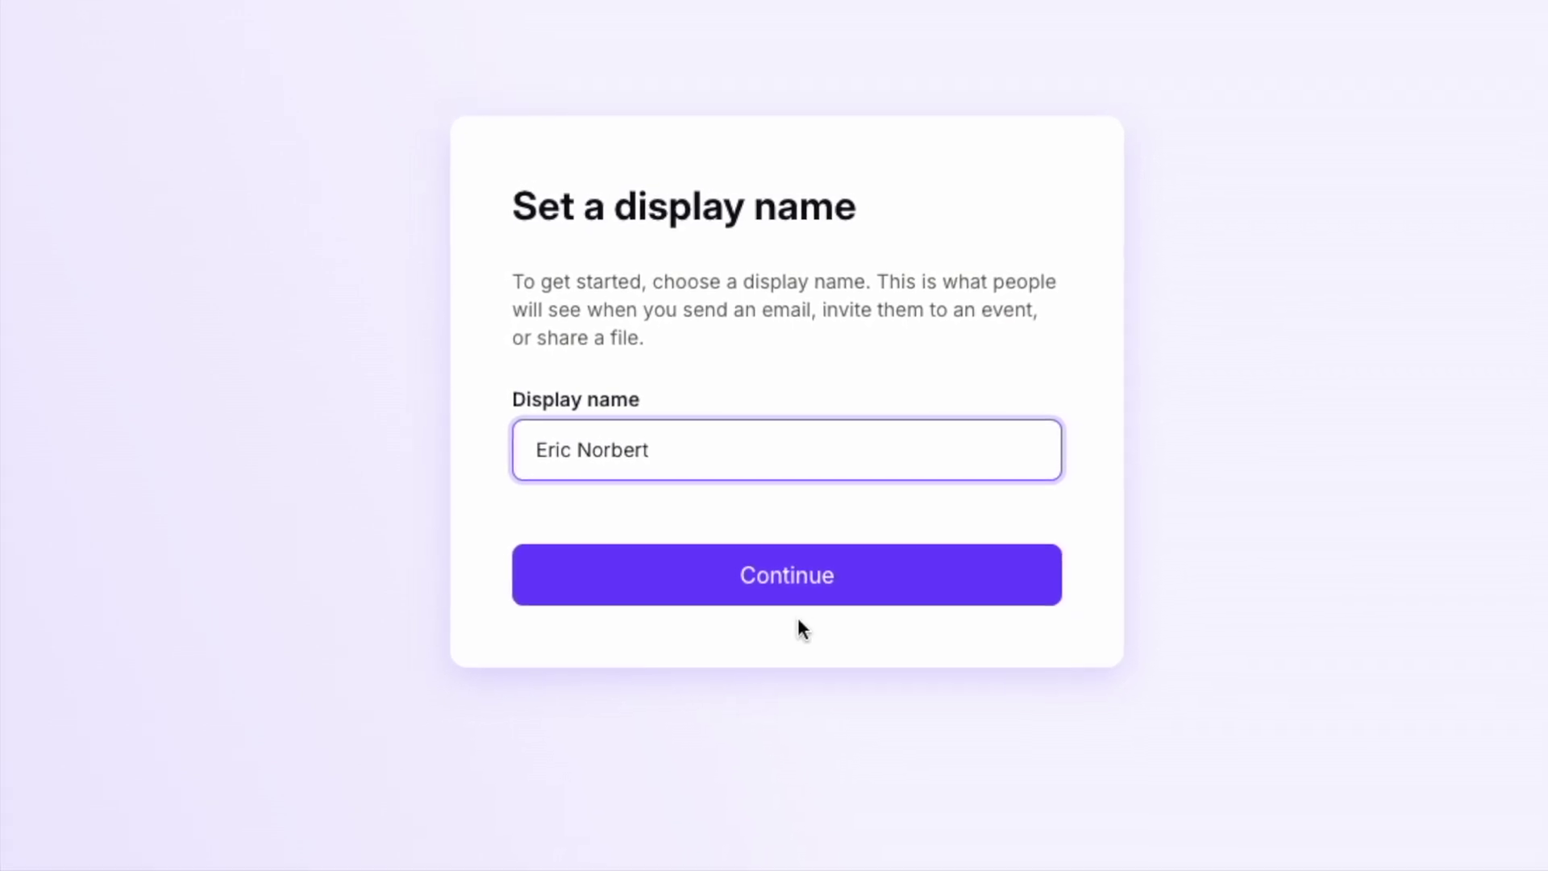
# - Confirm the display name, preview the Carbon, Monokai and Snow themes, then choose Ivory
pyautogui.click(786, 573)
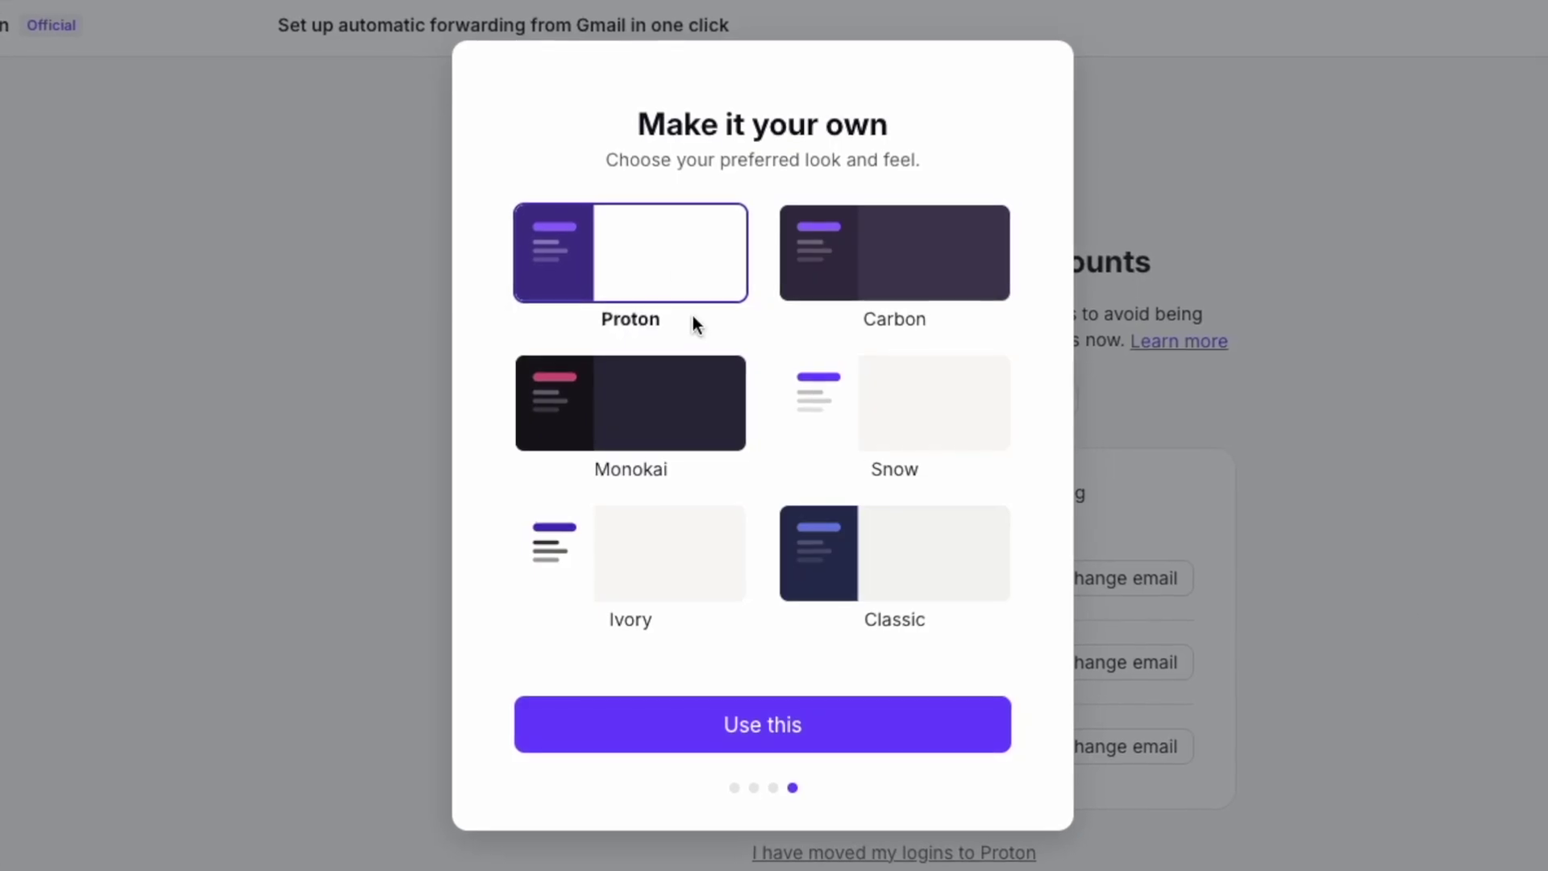
pyautogui.click(866, 273)
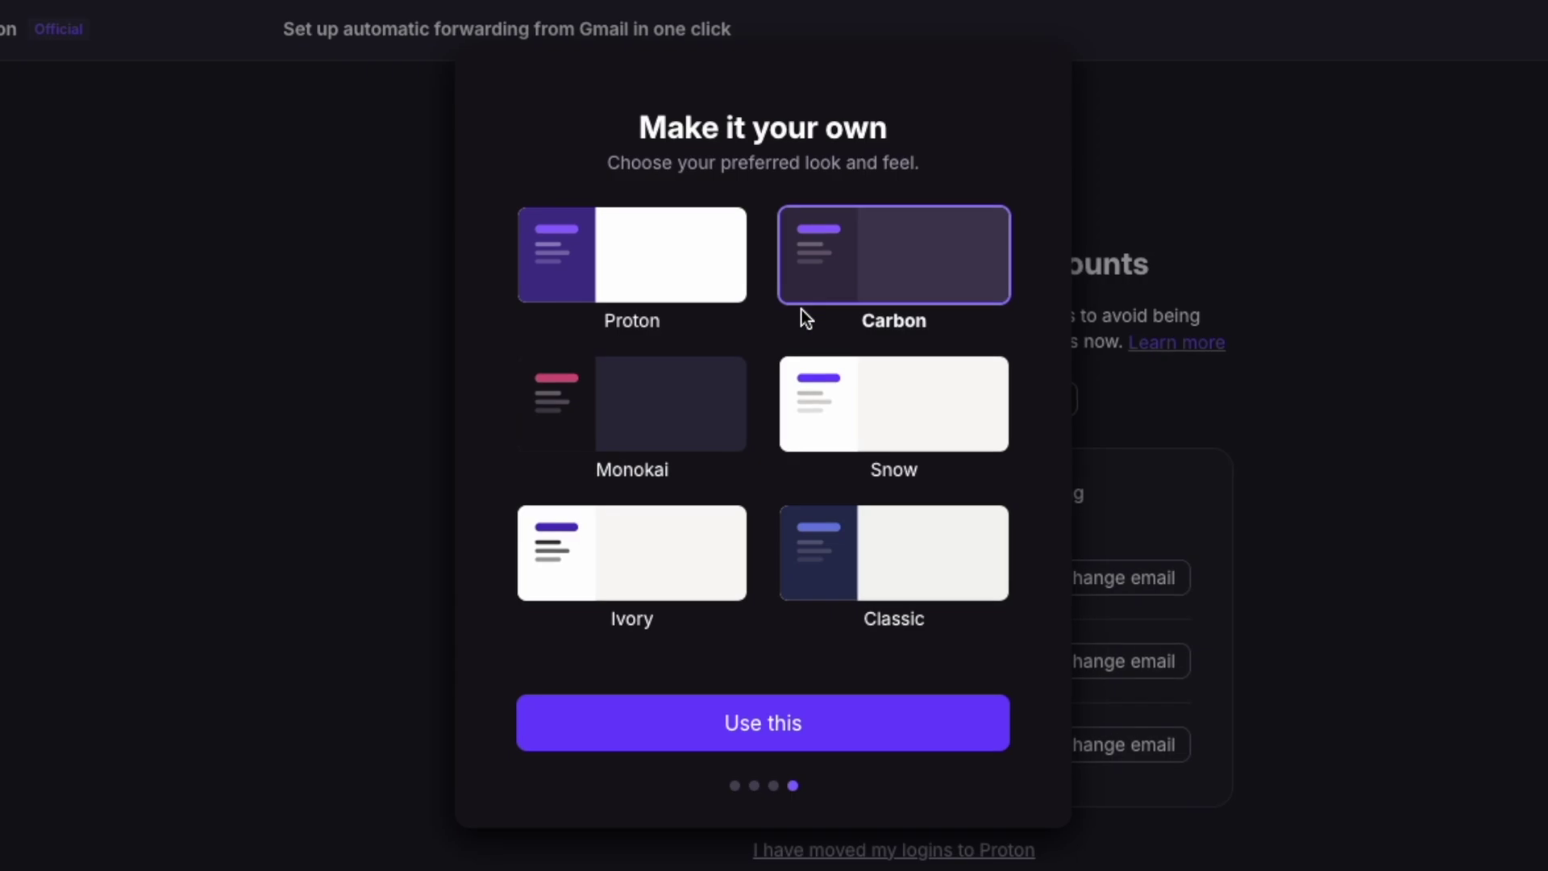
pyautogui.click(674, 423)
pyautogui.click(878, 429)
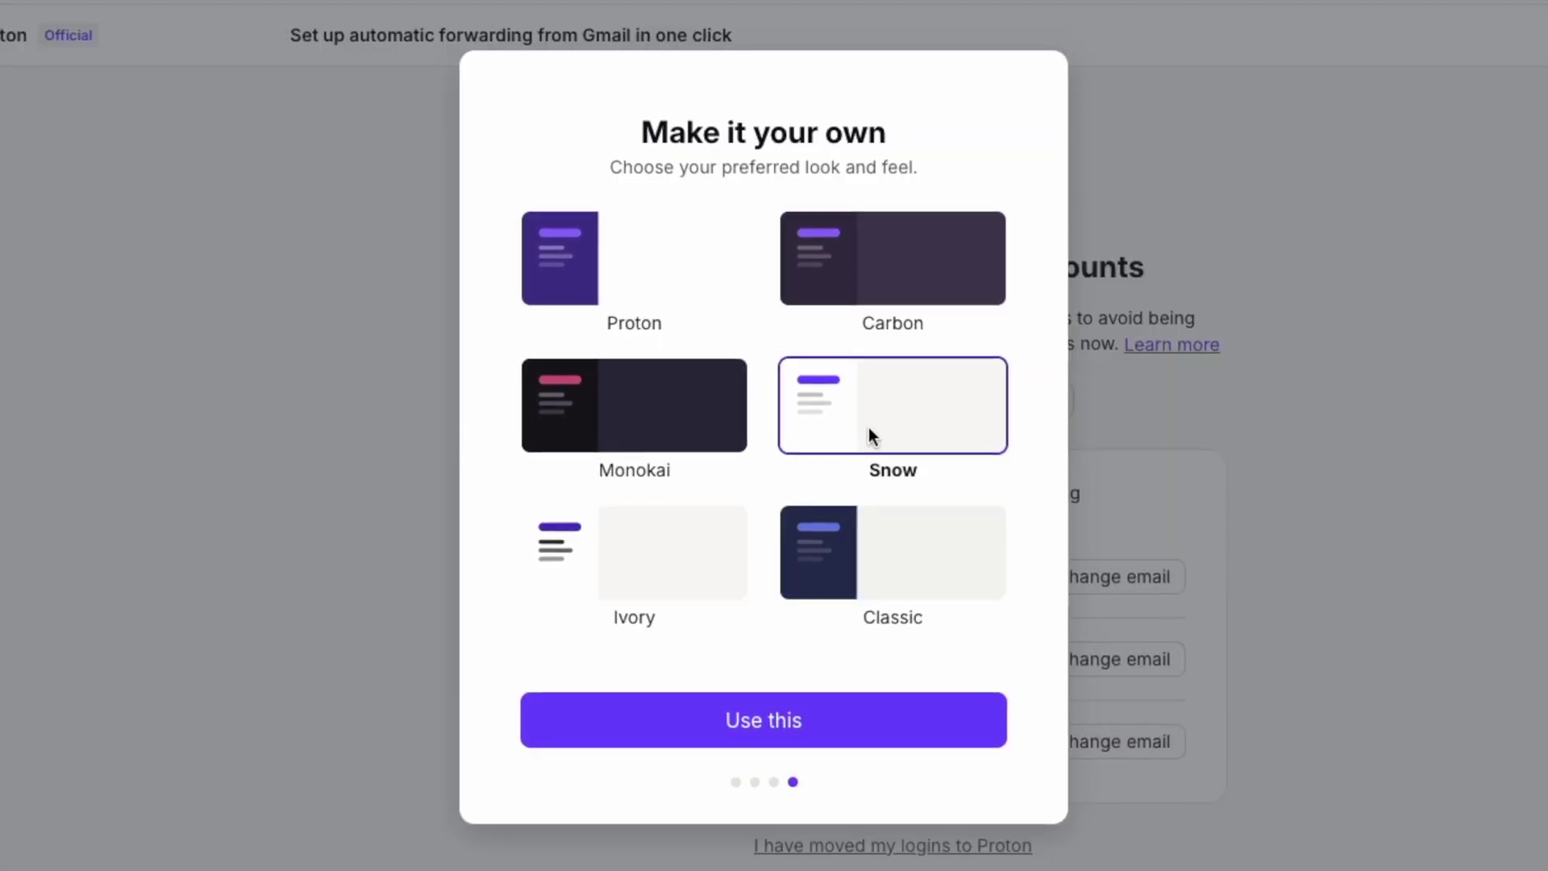
pyautogui.click(666, 554)
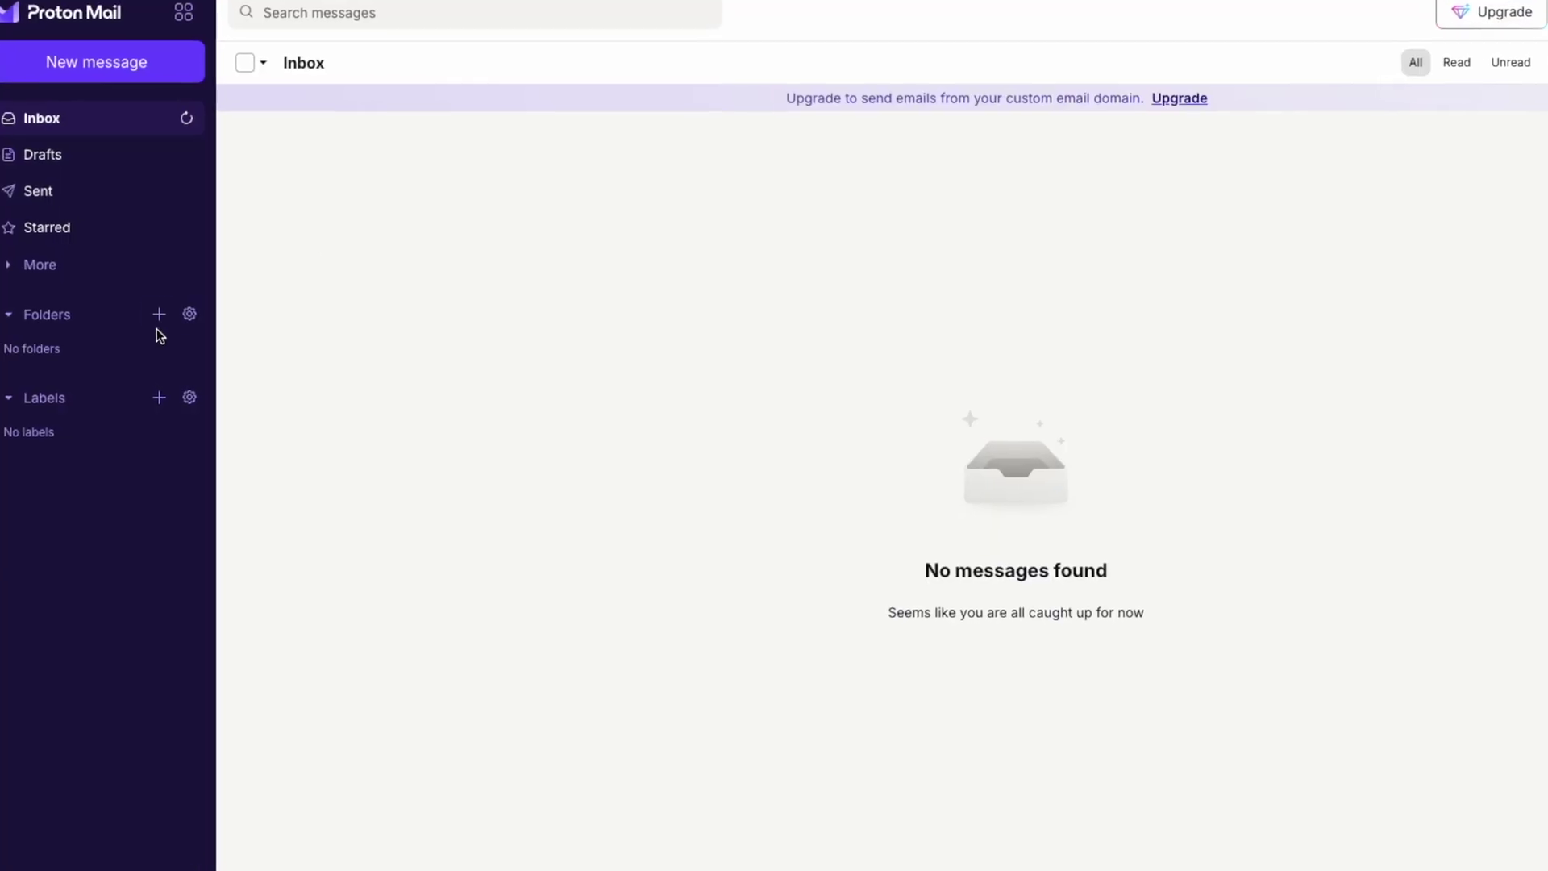
# - Add the Work, Personal and Project folders and an Urgent label coloured Enzian
pyautogui.click(159, 314)
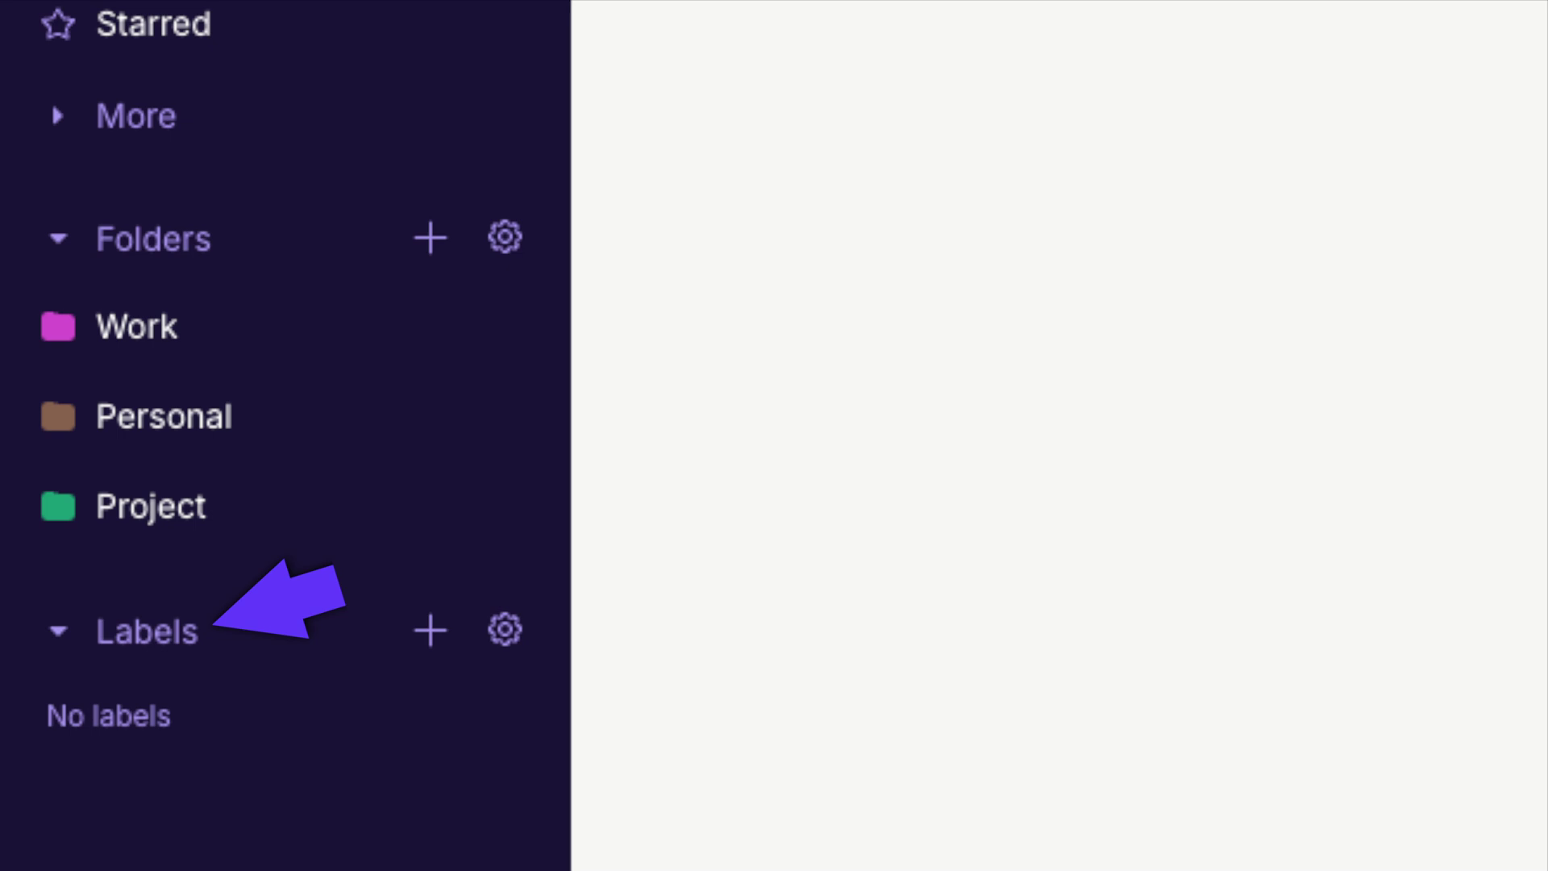
pyautogui.click(430, 630)
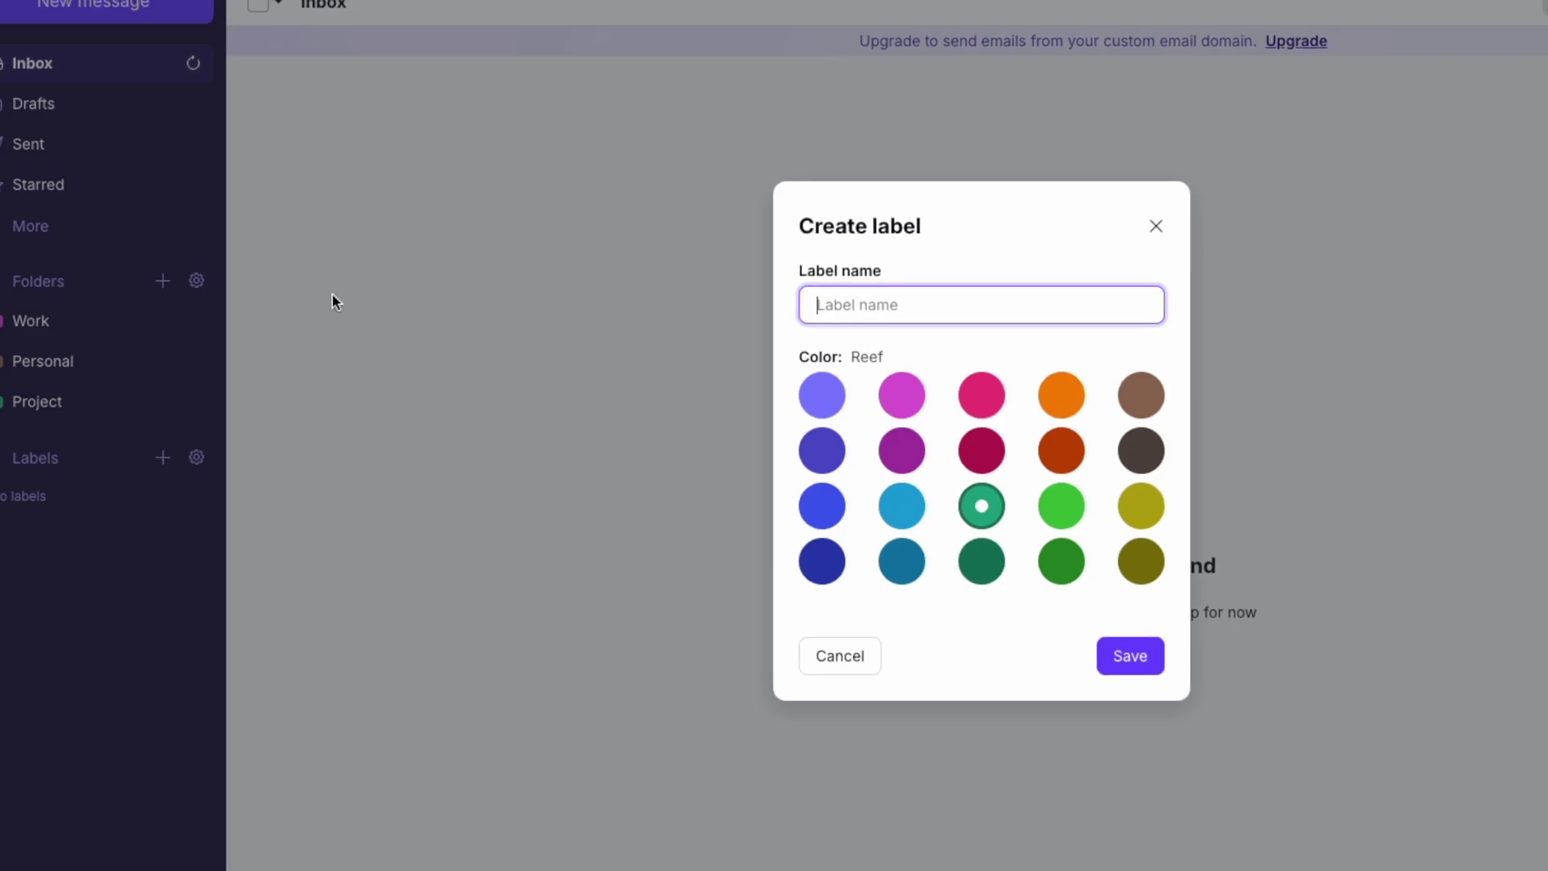
pyautogui.write('Urgent')
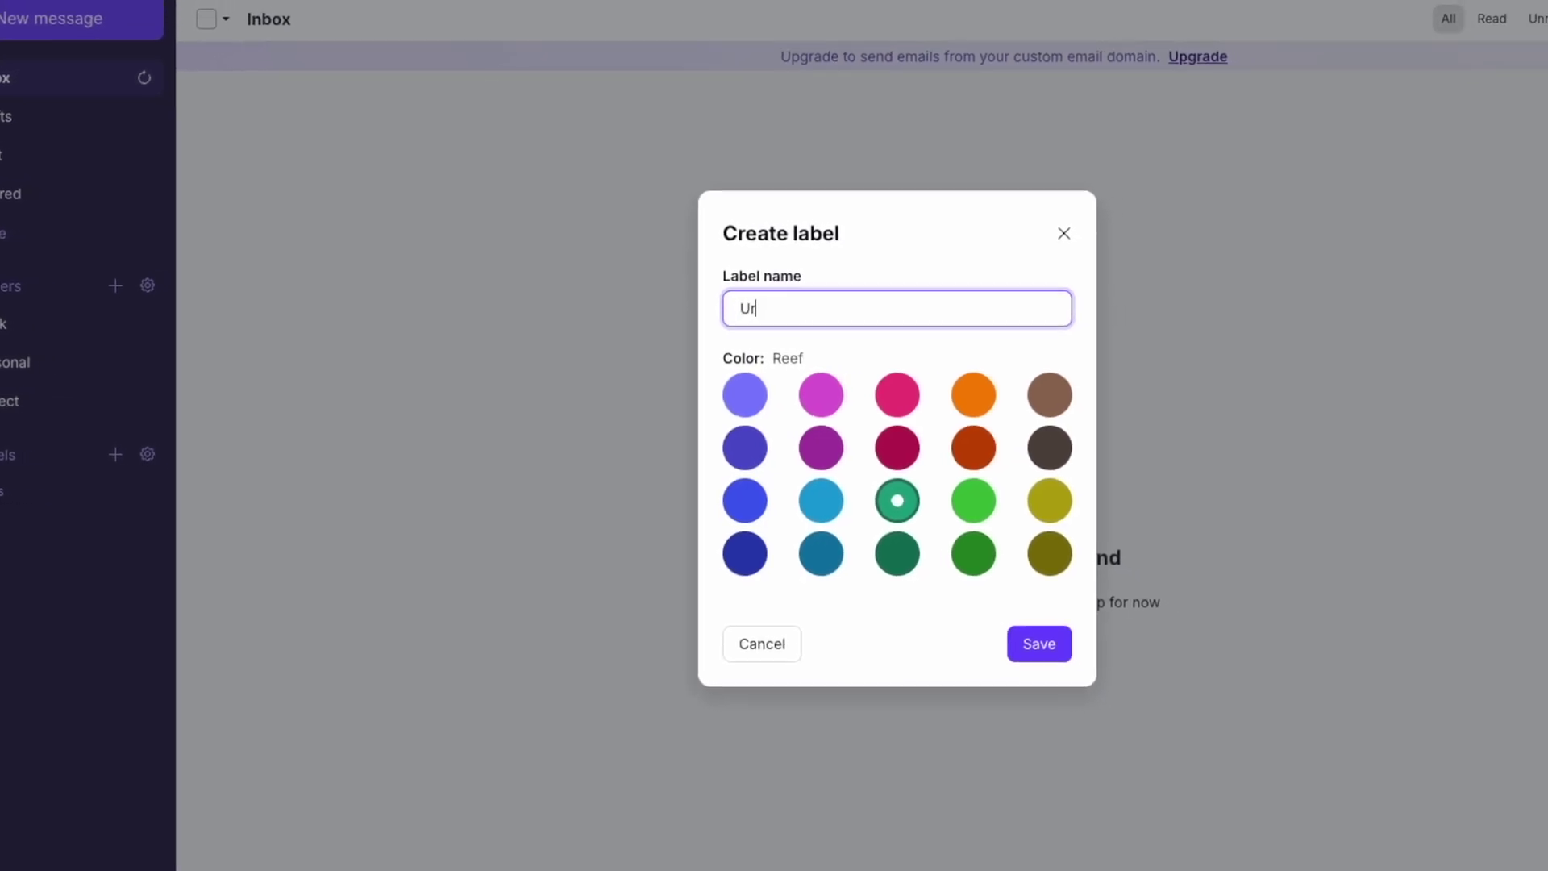
pyautogui.click(727, 446)
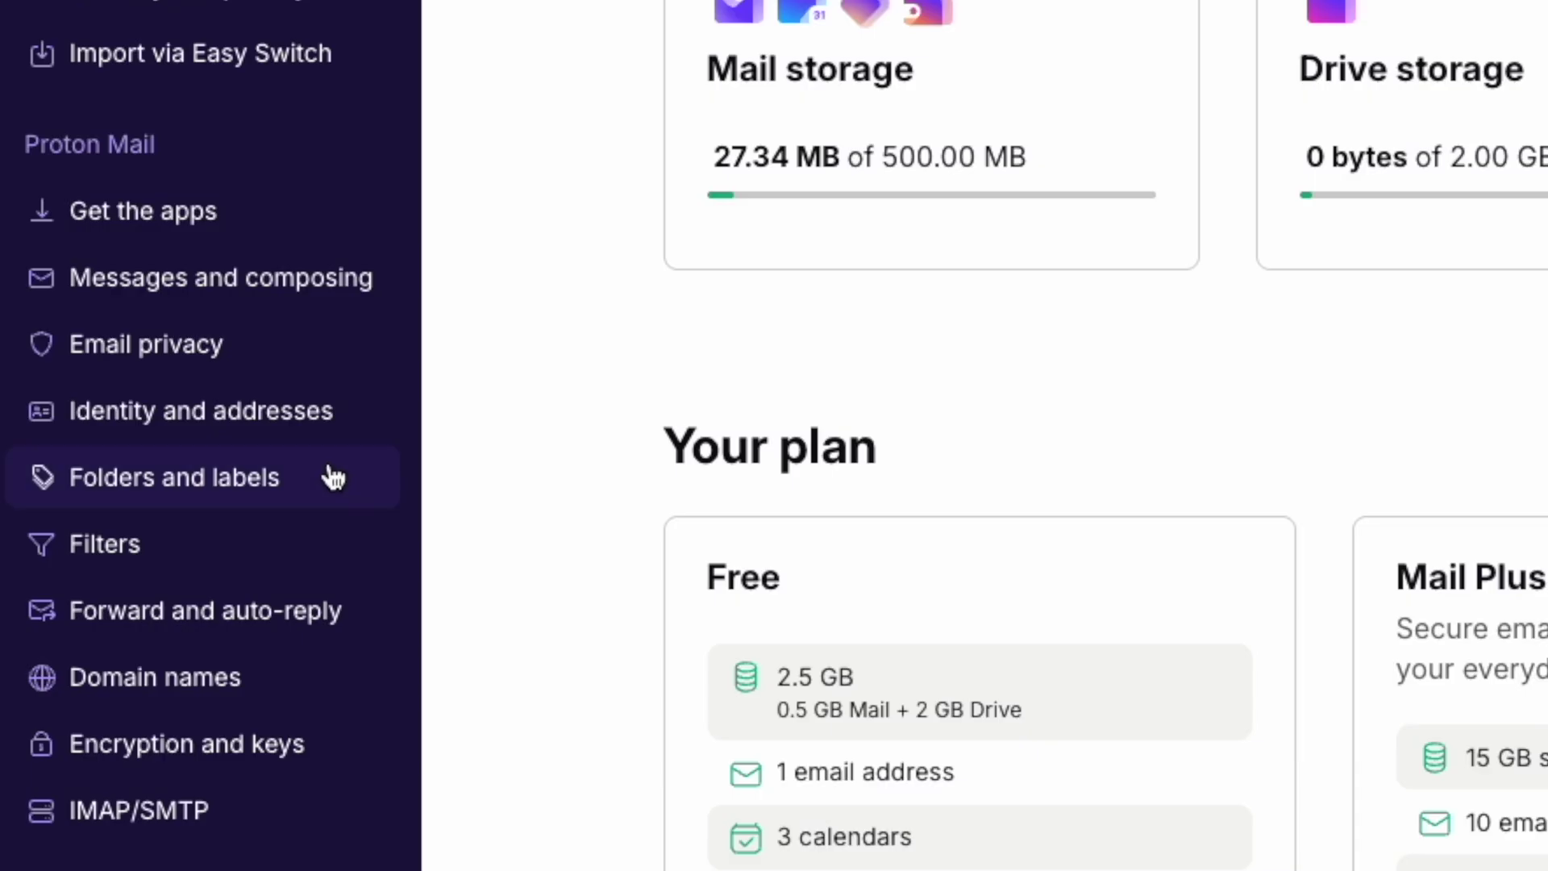
# - Start a new custom filter in the filter settings and give it a name
pyautogui.click(172, 560)
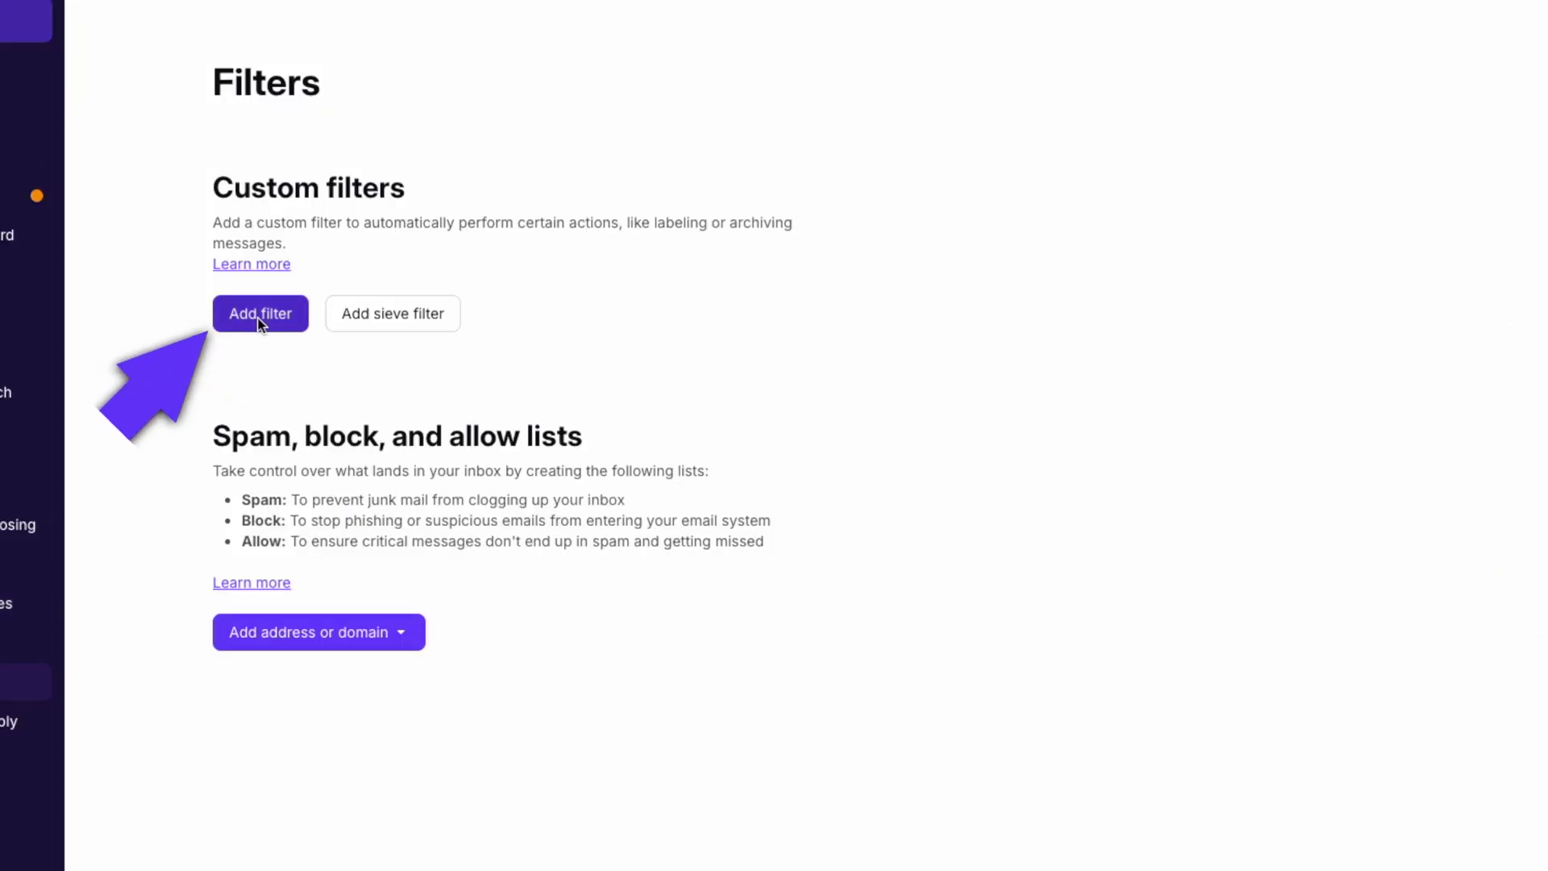
pyautogui.click(261, 316)
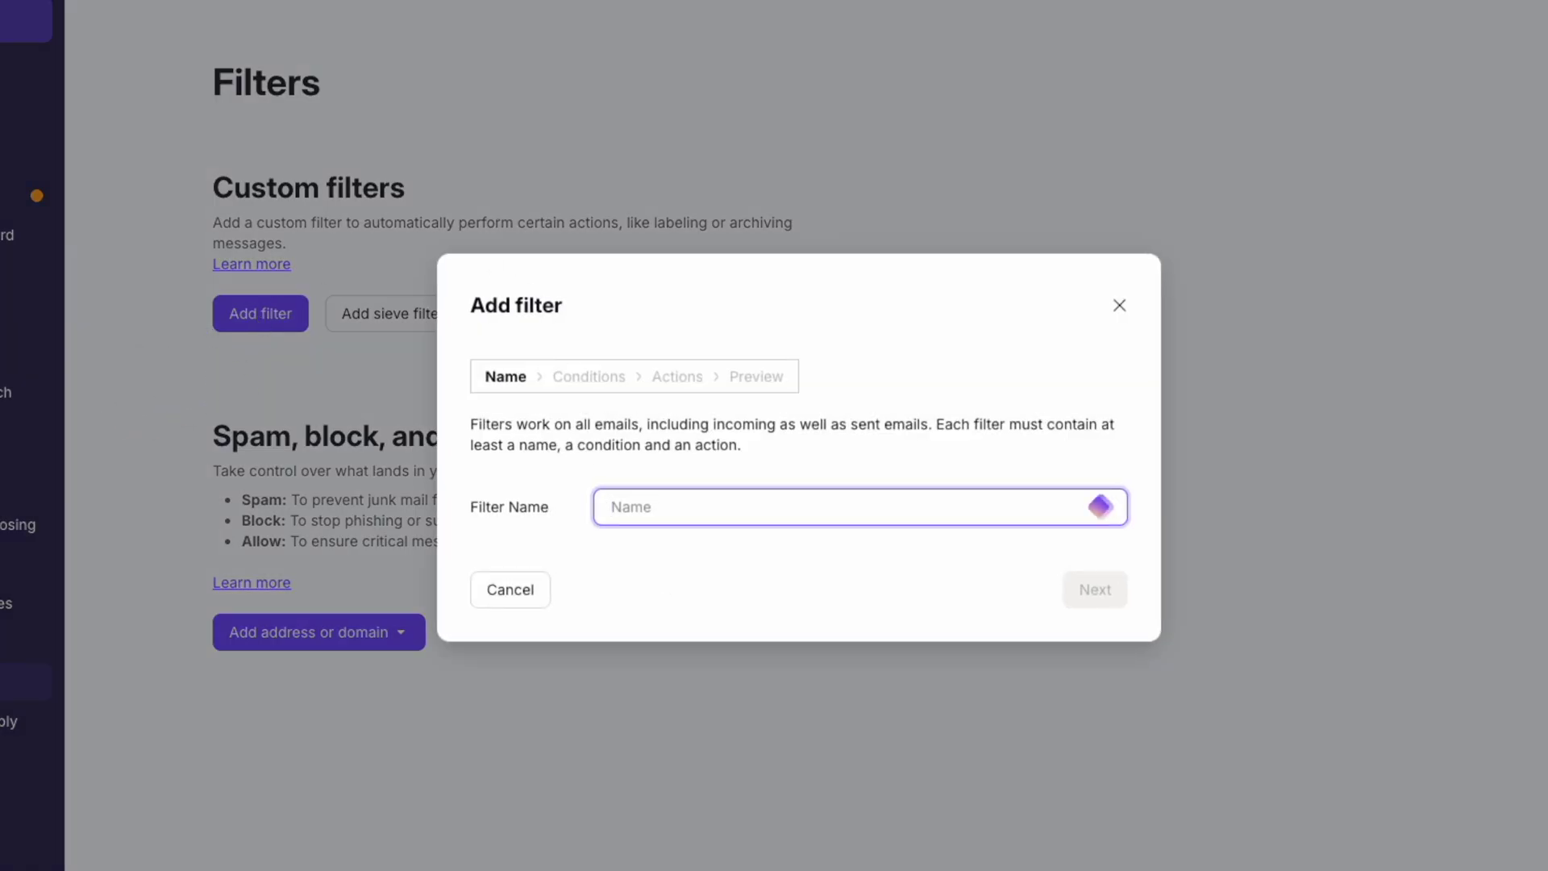
pyautogui.write('Boss Email')
pyautogui.click(1086, 601)
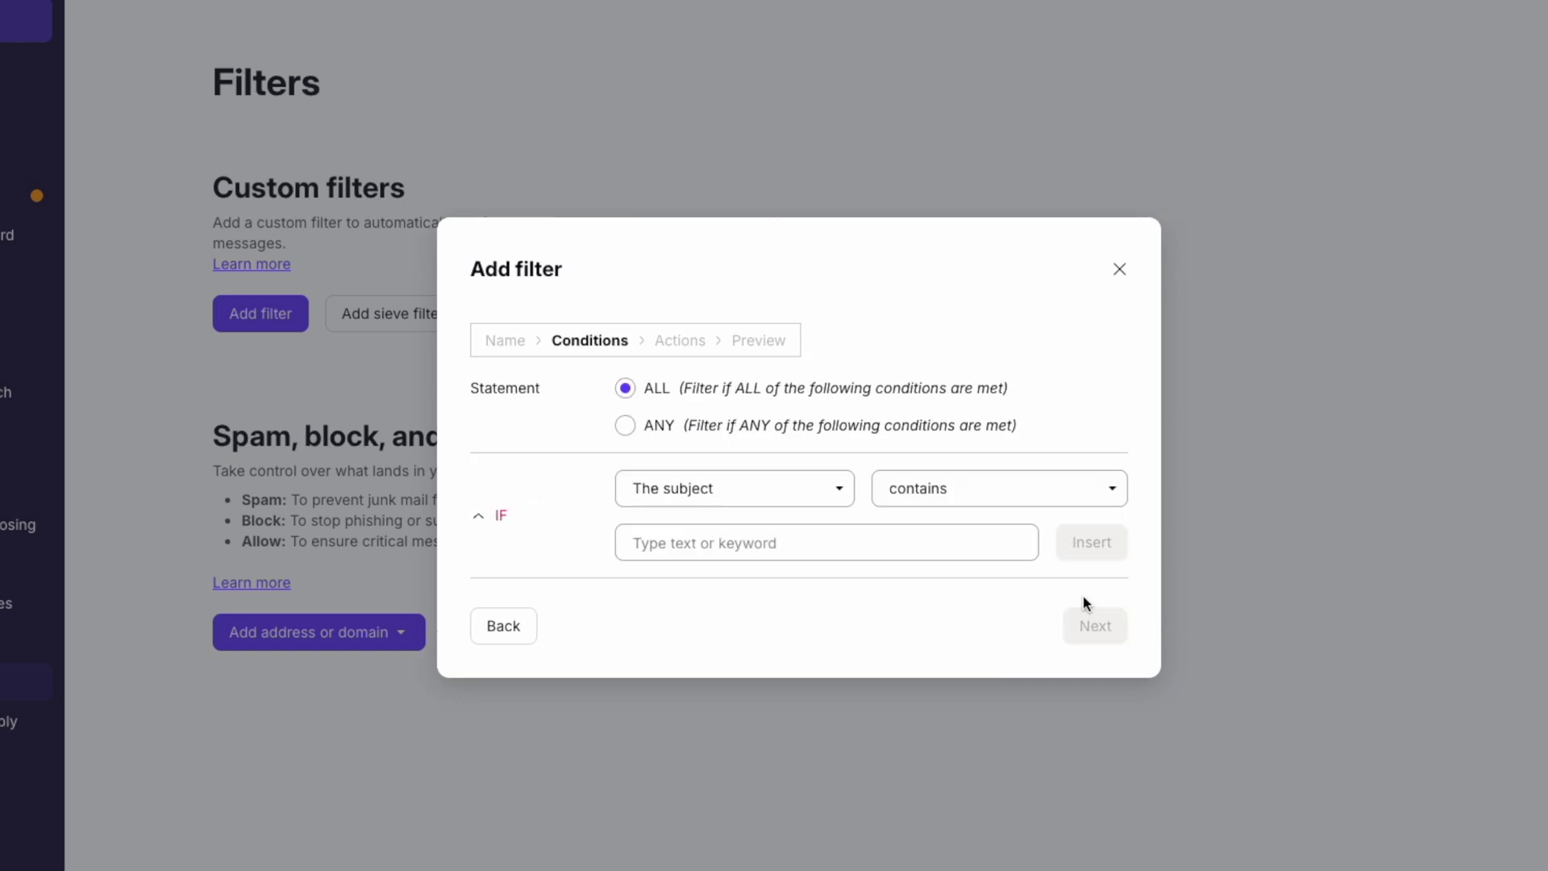
# - Require an exact sender address match and move matching messages into the Work folder
pyautogui.click(757, 495)
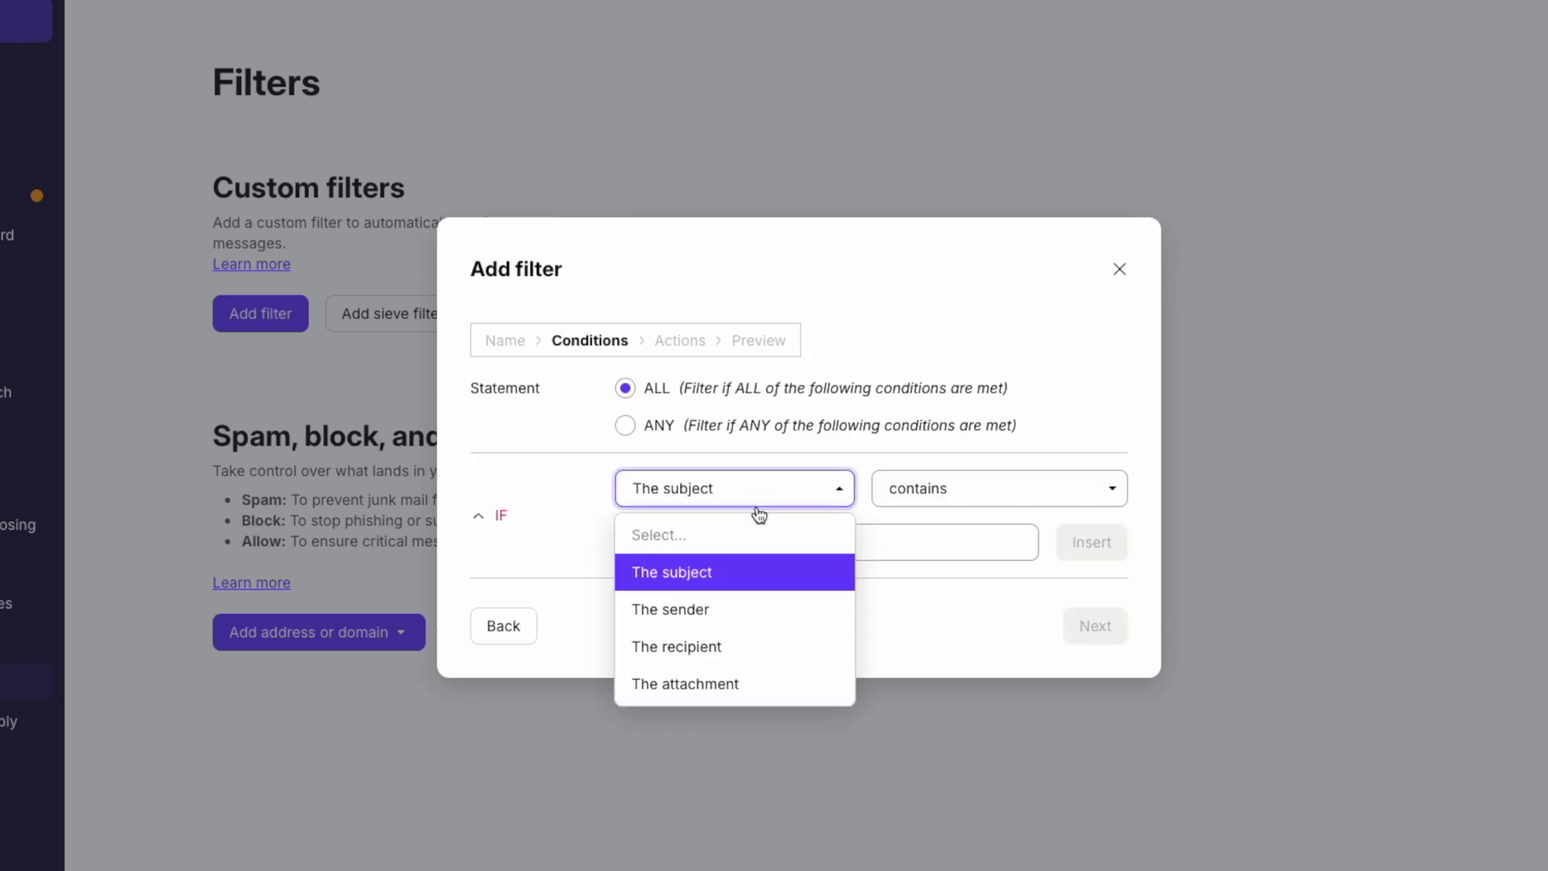
pyautogui.click(764, 615)
pyautogui.click(984, 492)
pyautogui.click(984, 574)
pyautogui.click(838, 543)
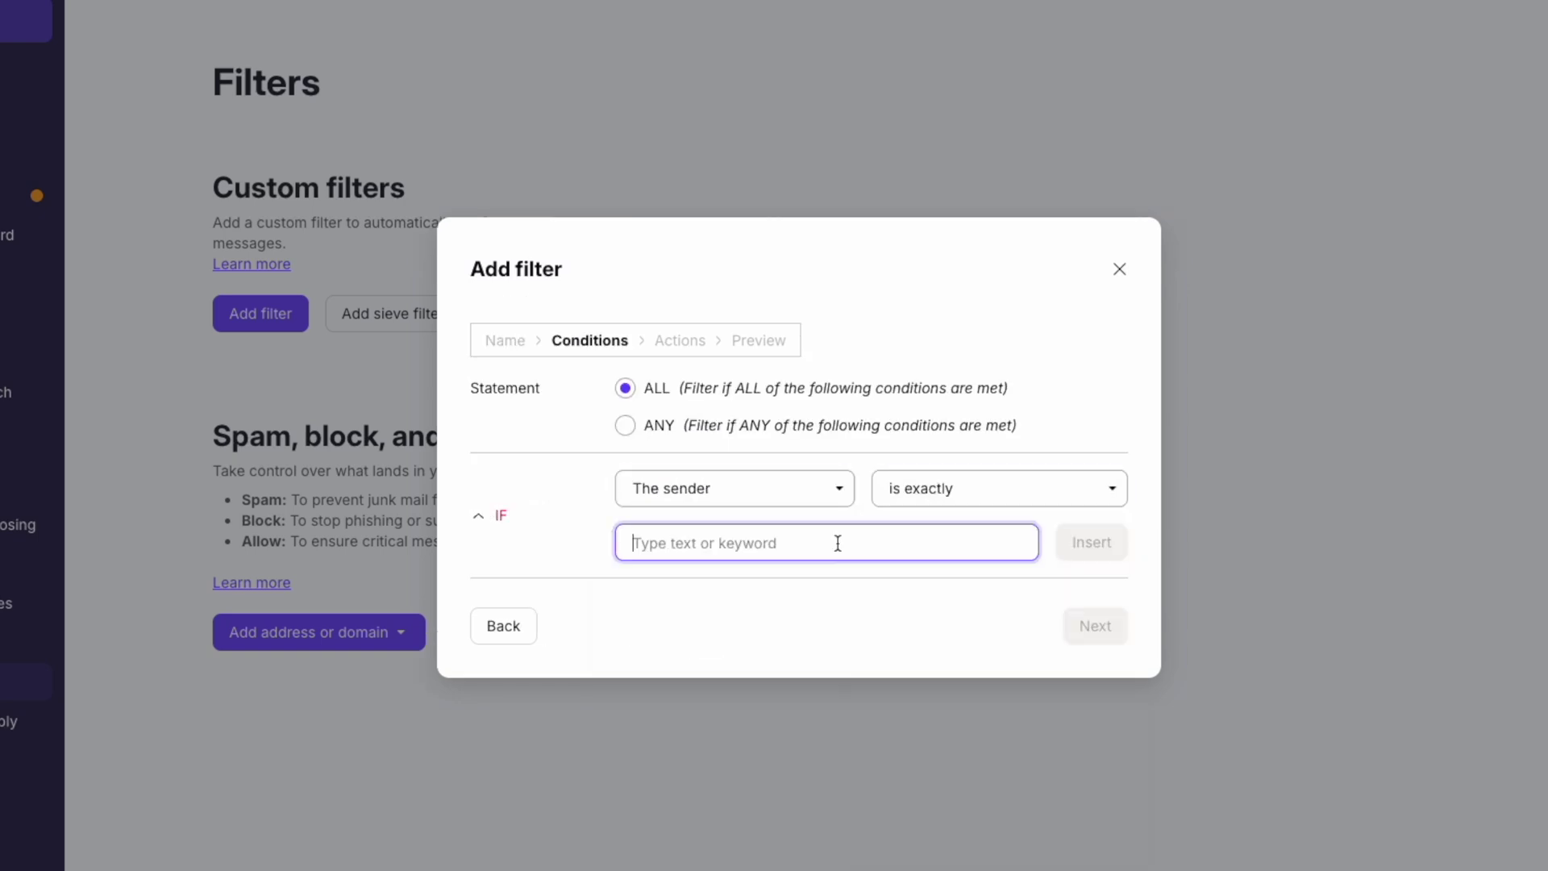
pyautogui.click(1088, 546)
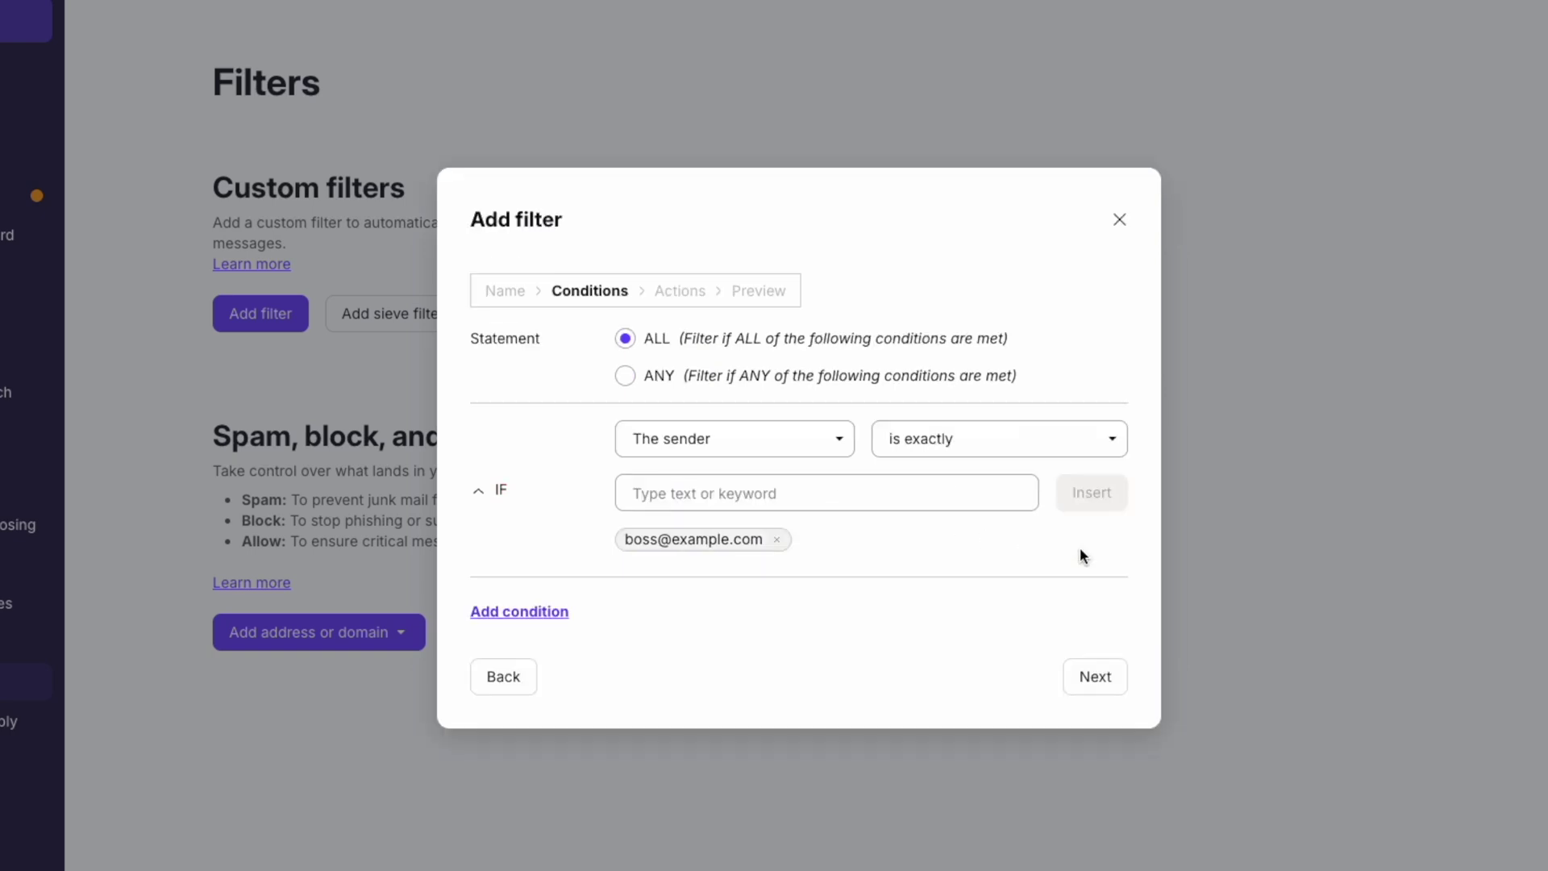
pyautogui.click(1095, 674)
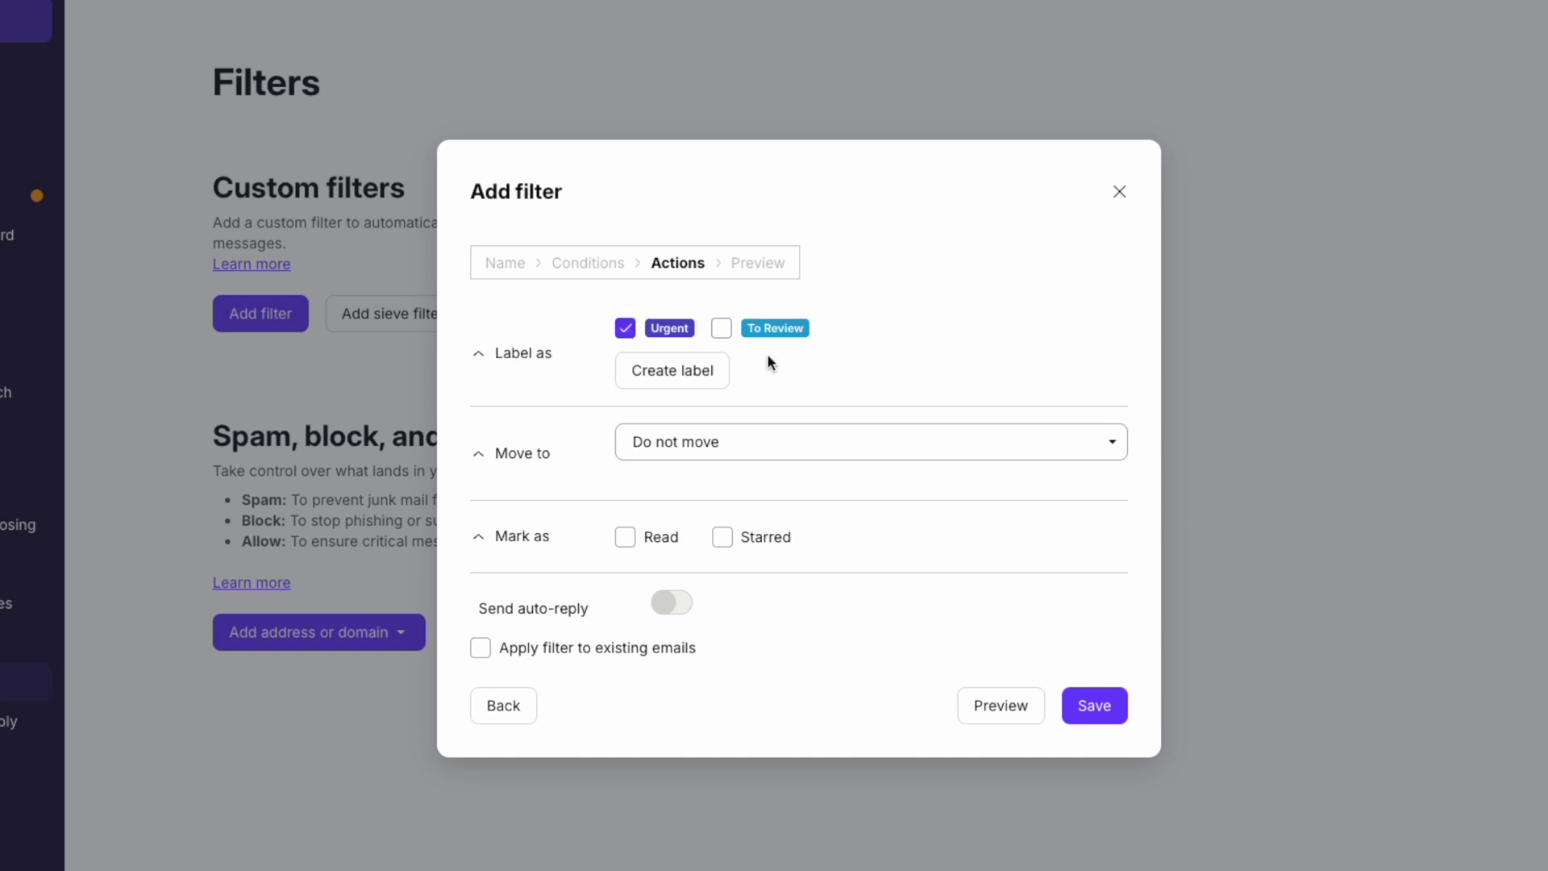
pyautogui.click(751, 451)
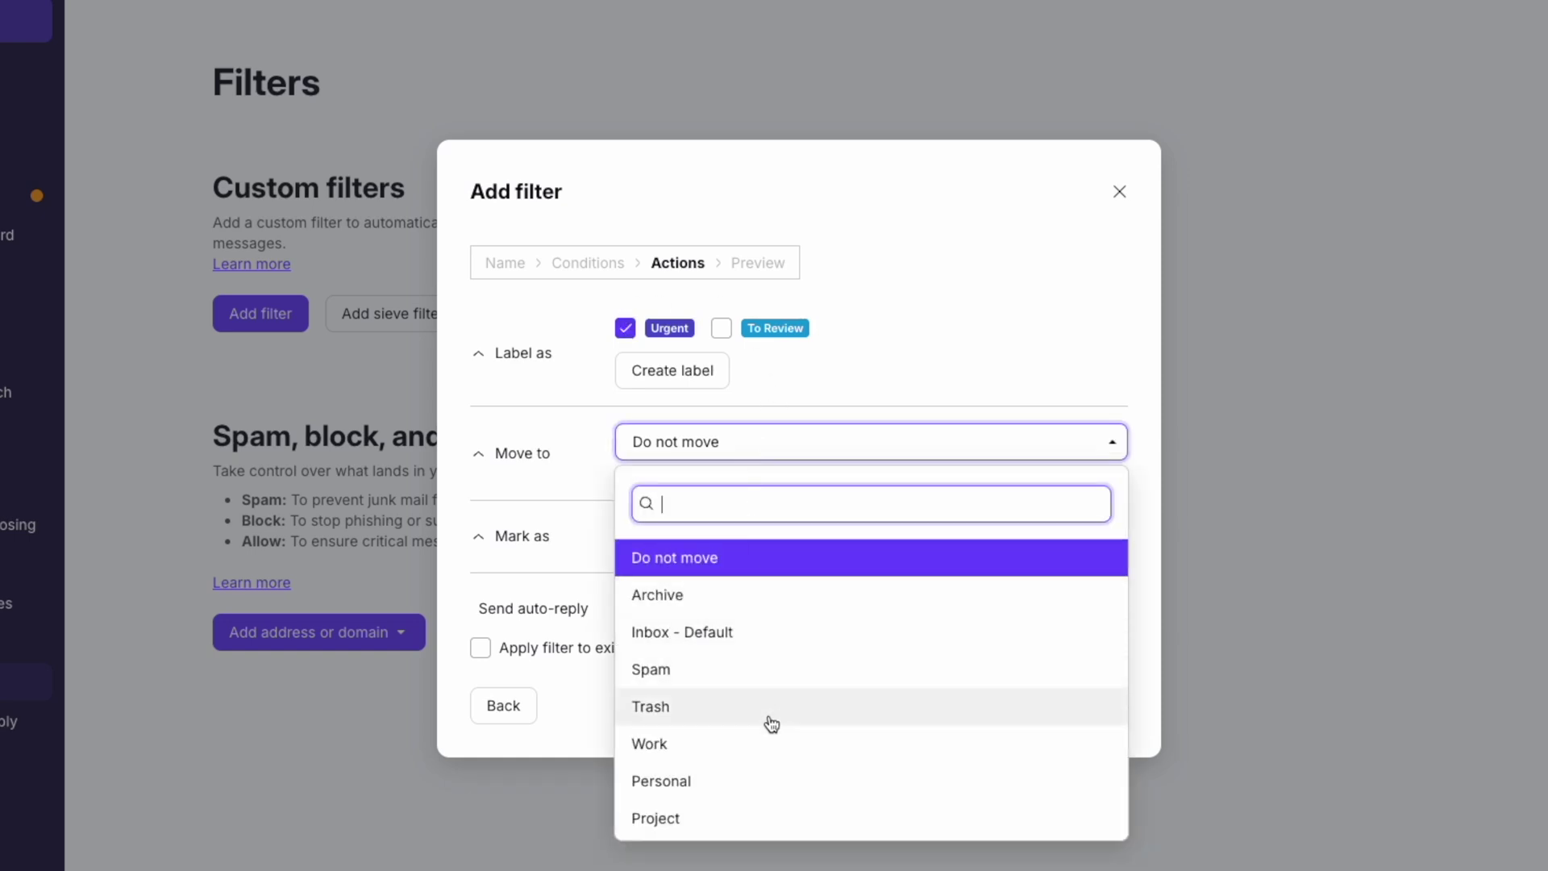
pyautogui.click(771, 746)
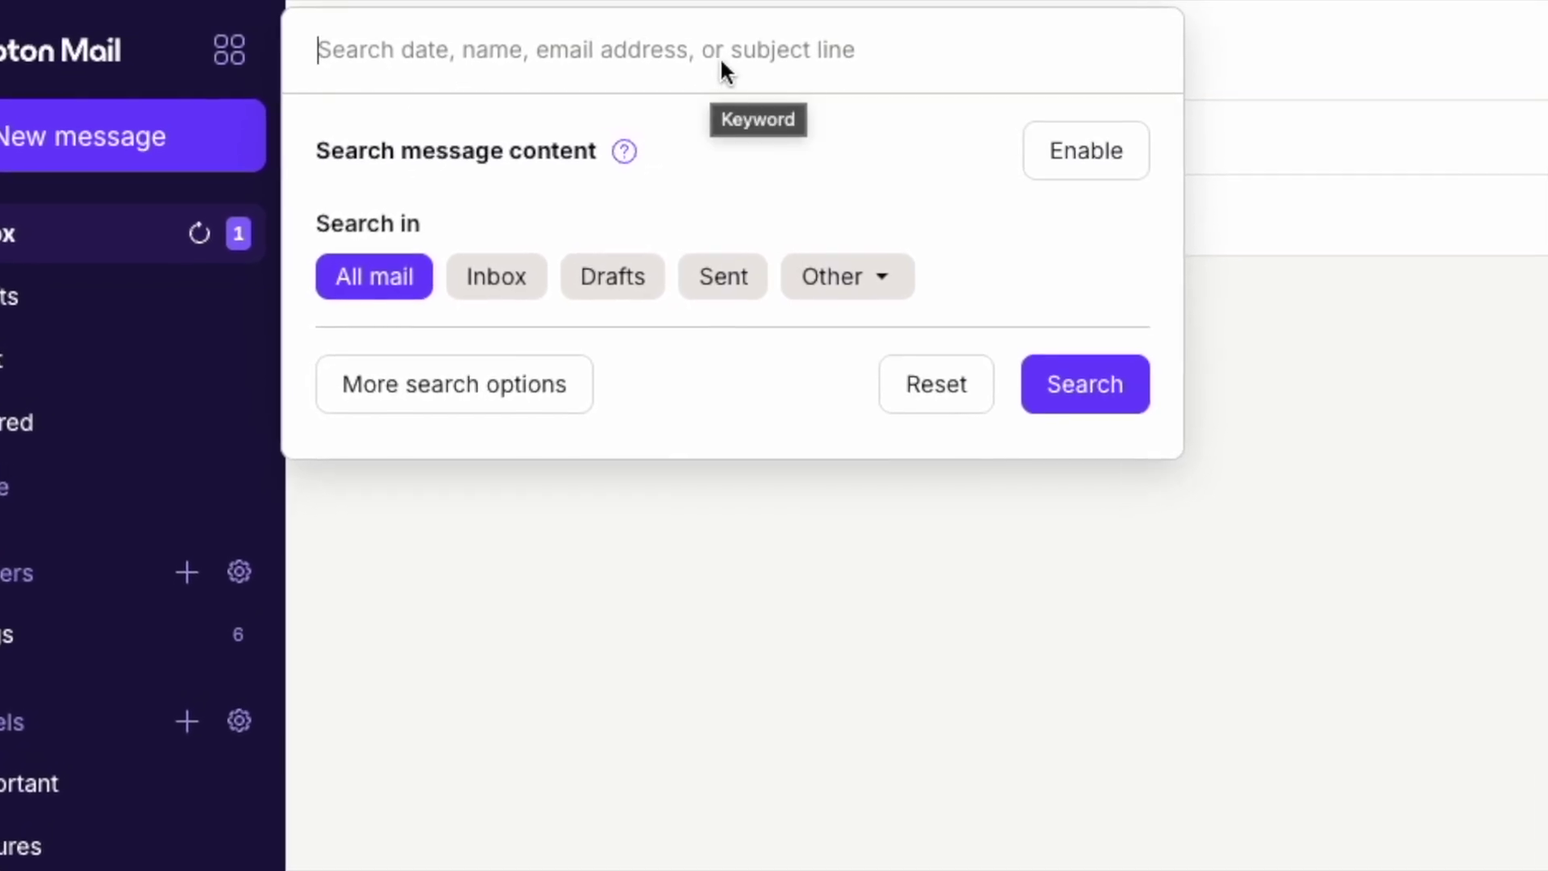
# - Search for 'Project Update' and expand the search options to change the searched folder
pyautogui.write('Project Update')
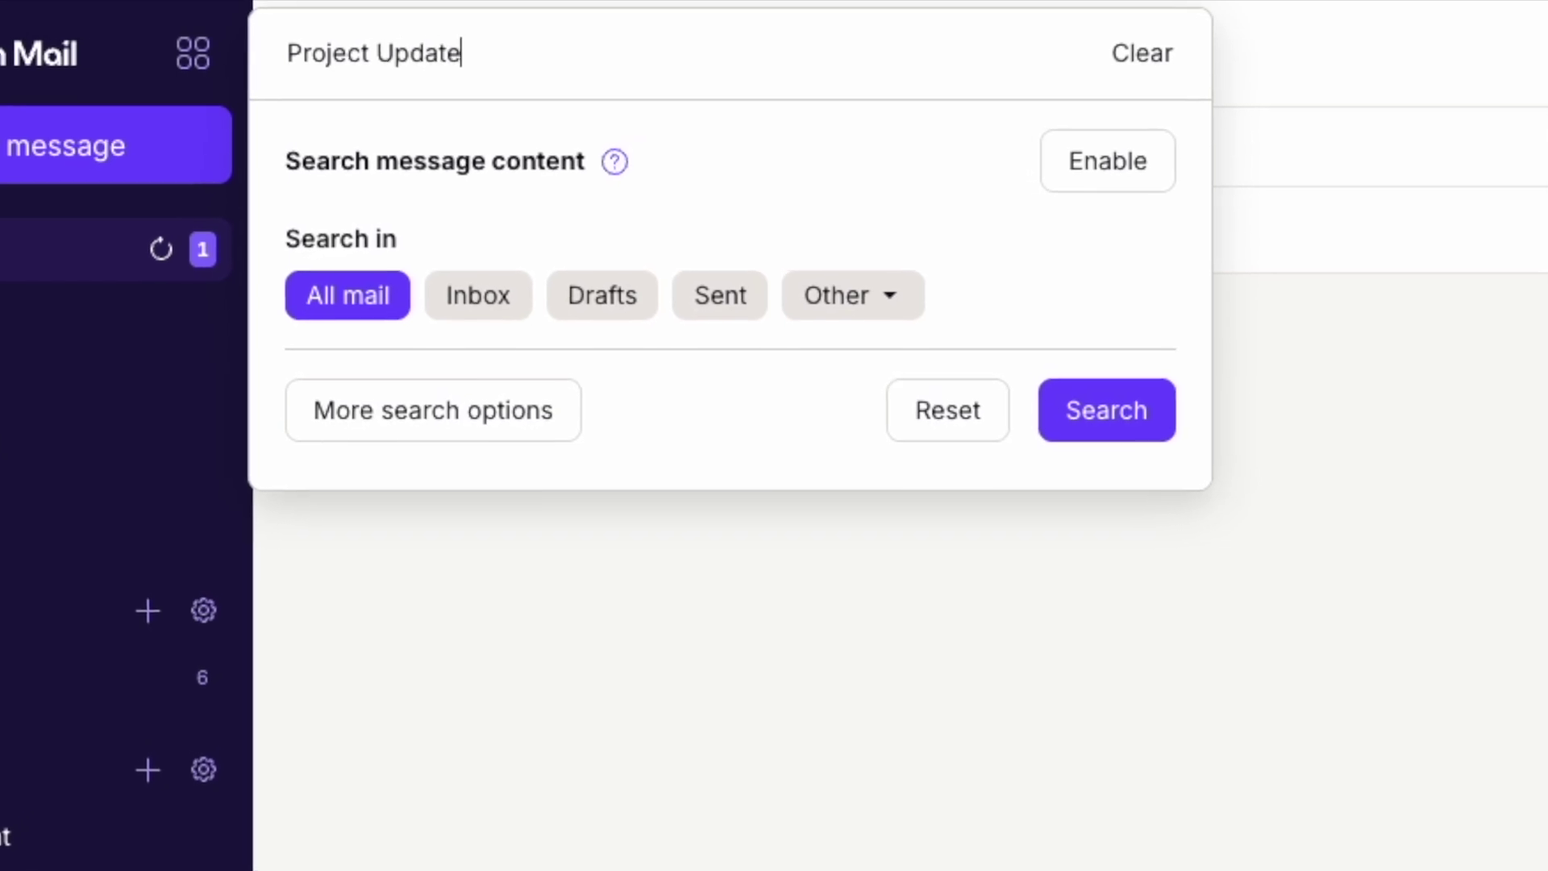
pyautogui.click(1113, 417)
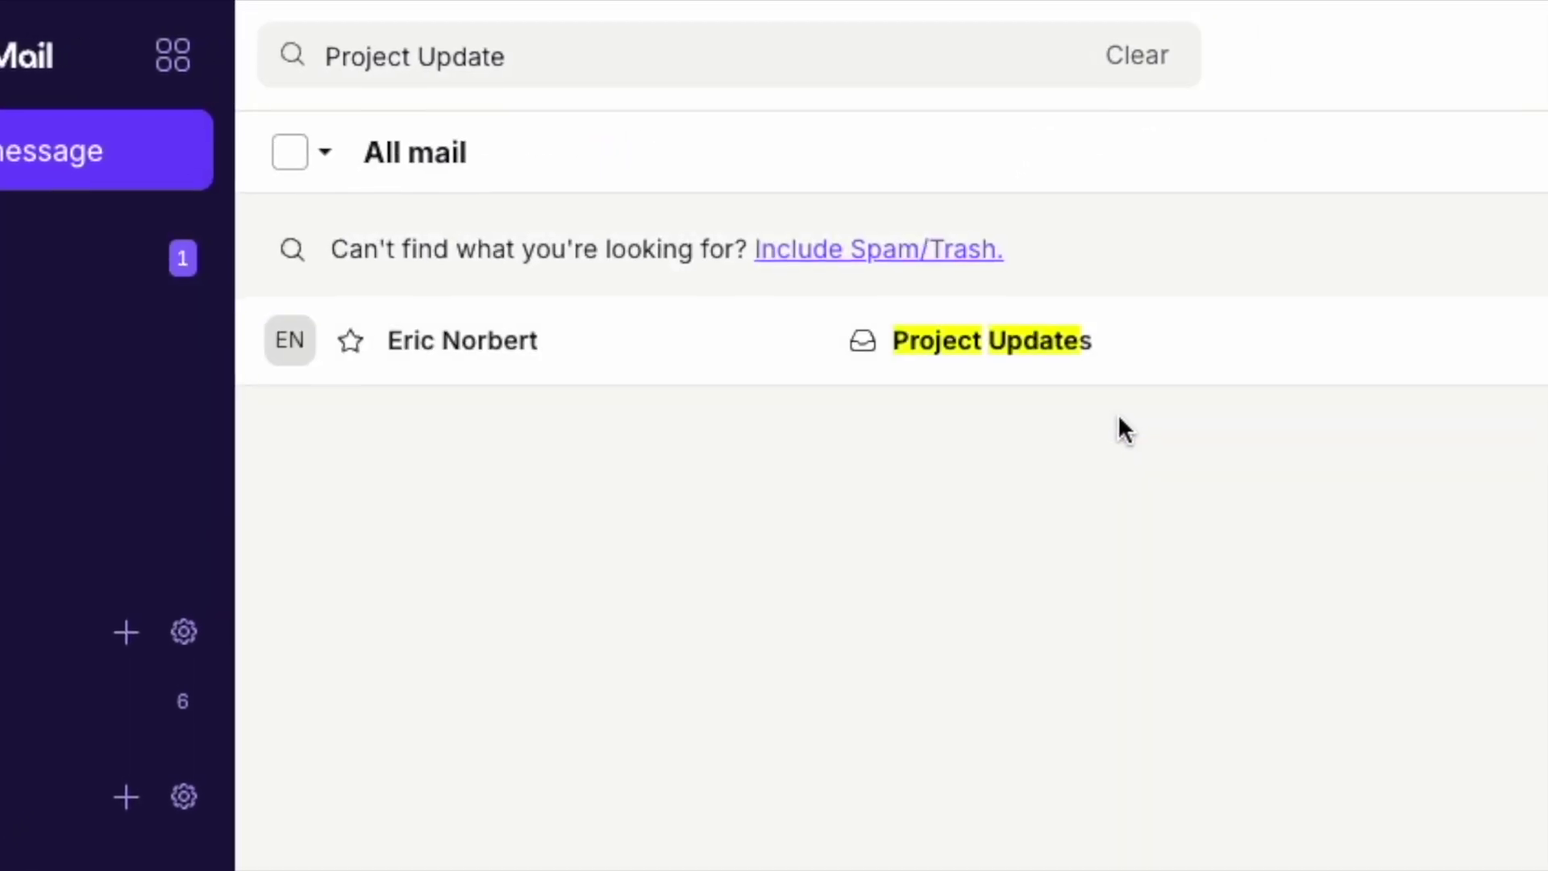
pyautogui.click(452, 55)
pyautogui.click(435, 326)
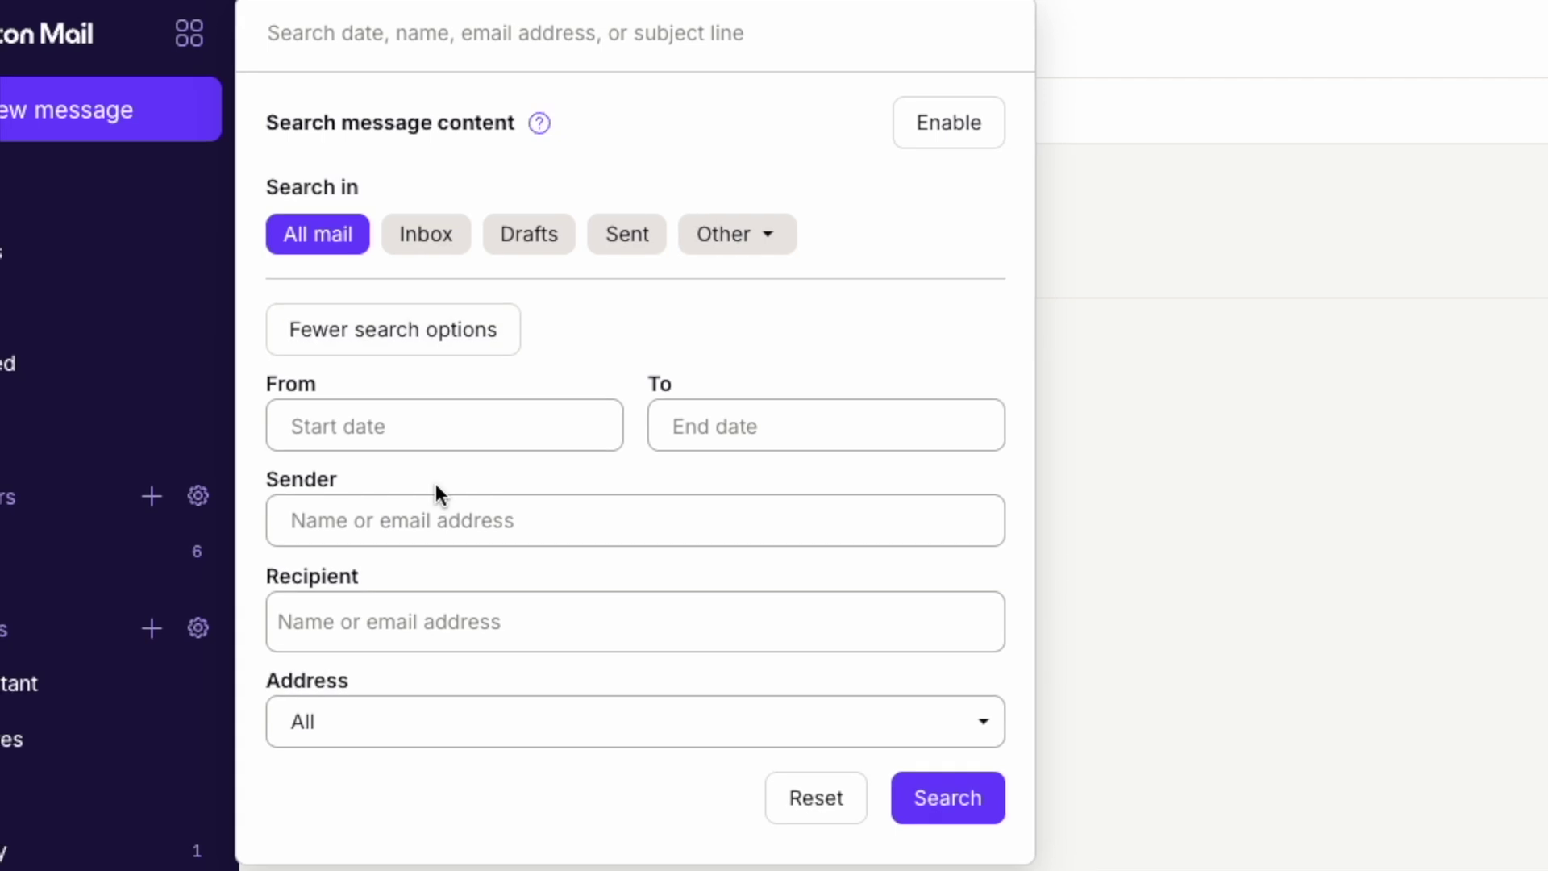
pyautogui.click(761, 237)
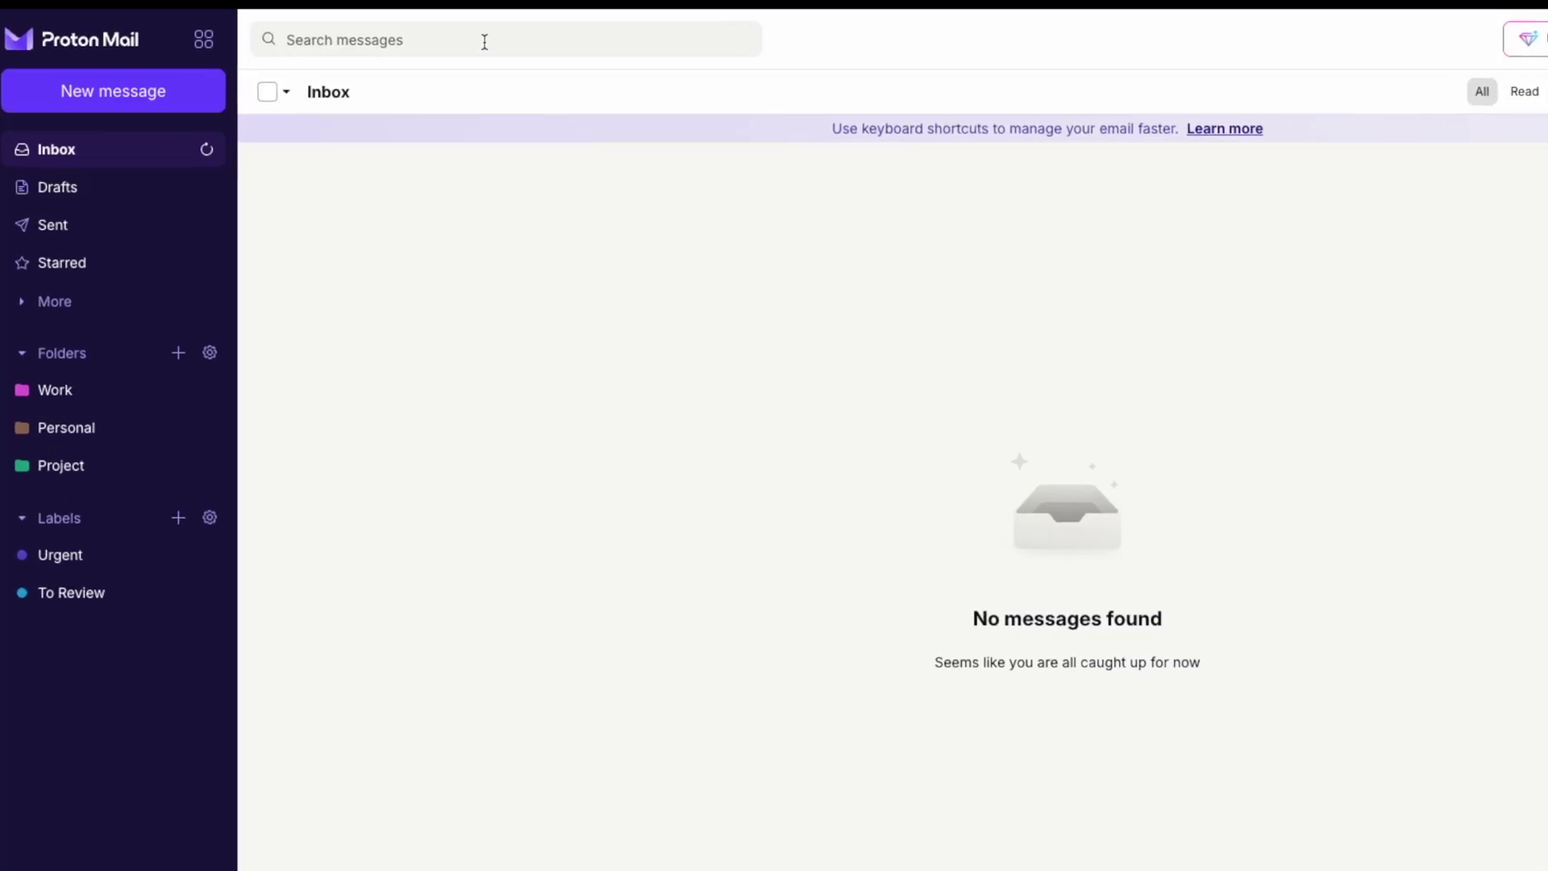
# - Enable message content search and confirm downloading messages for indexing
pyautogui.click(460, 38)
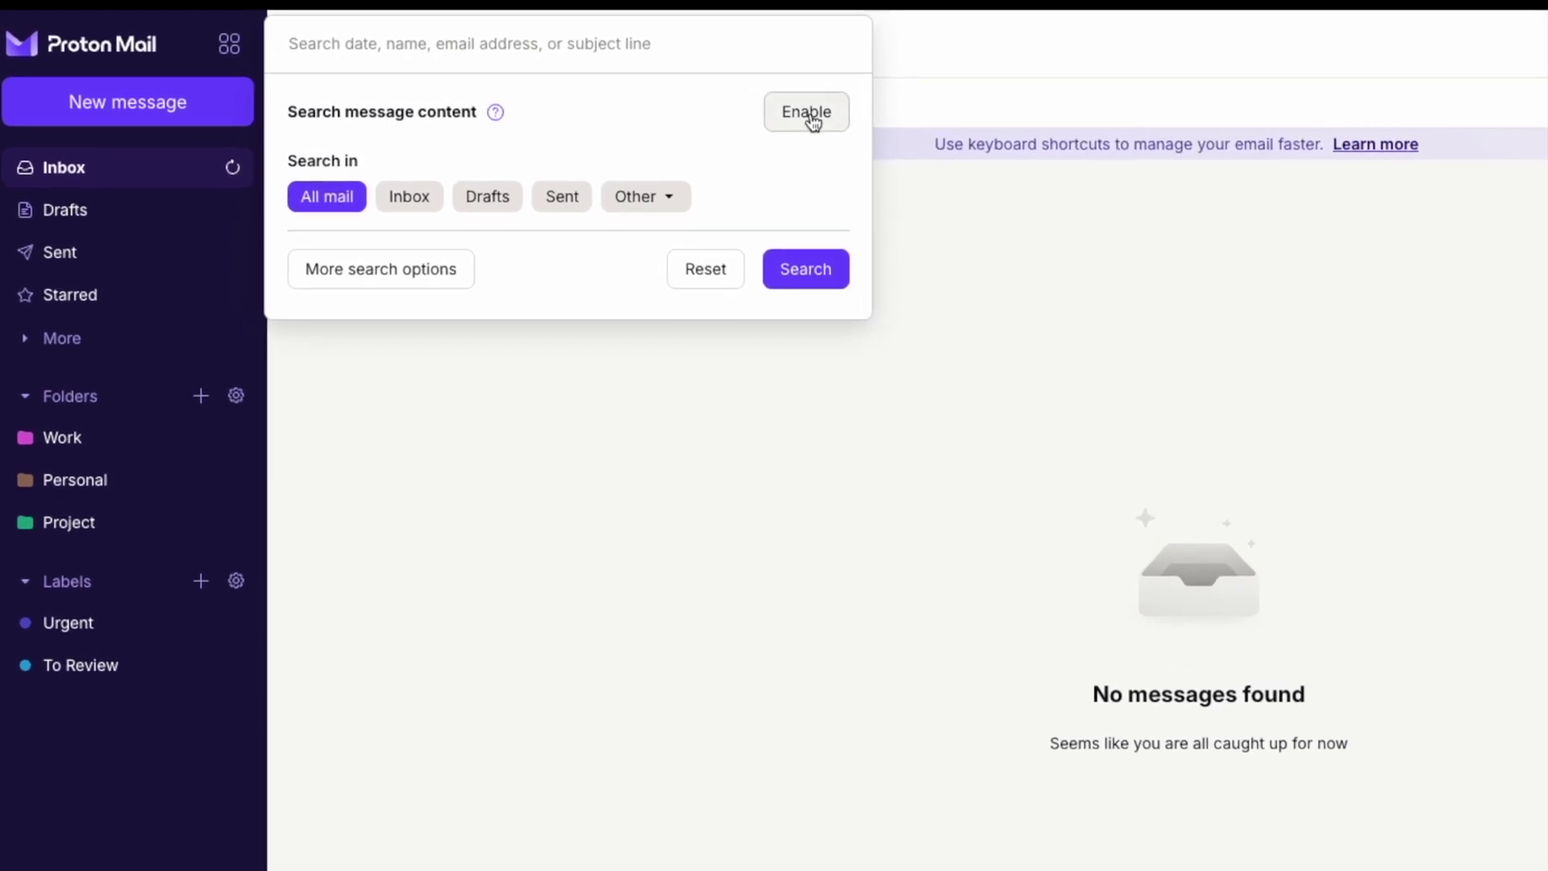
pyautogui.click(759, 105)
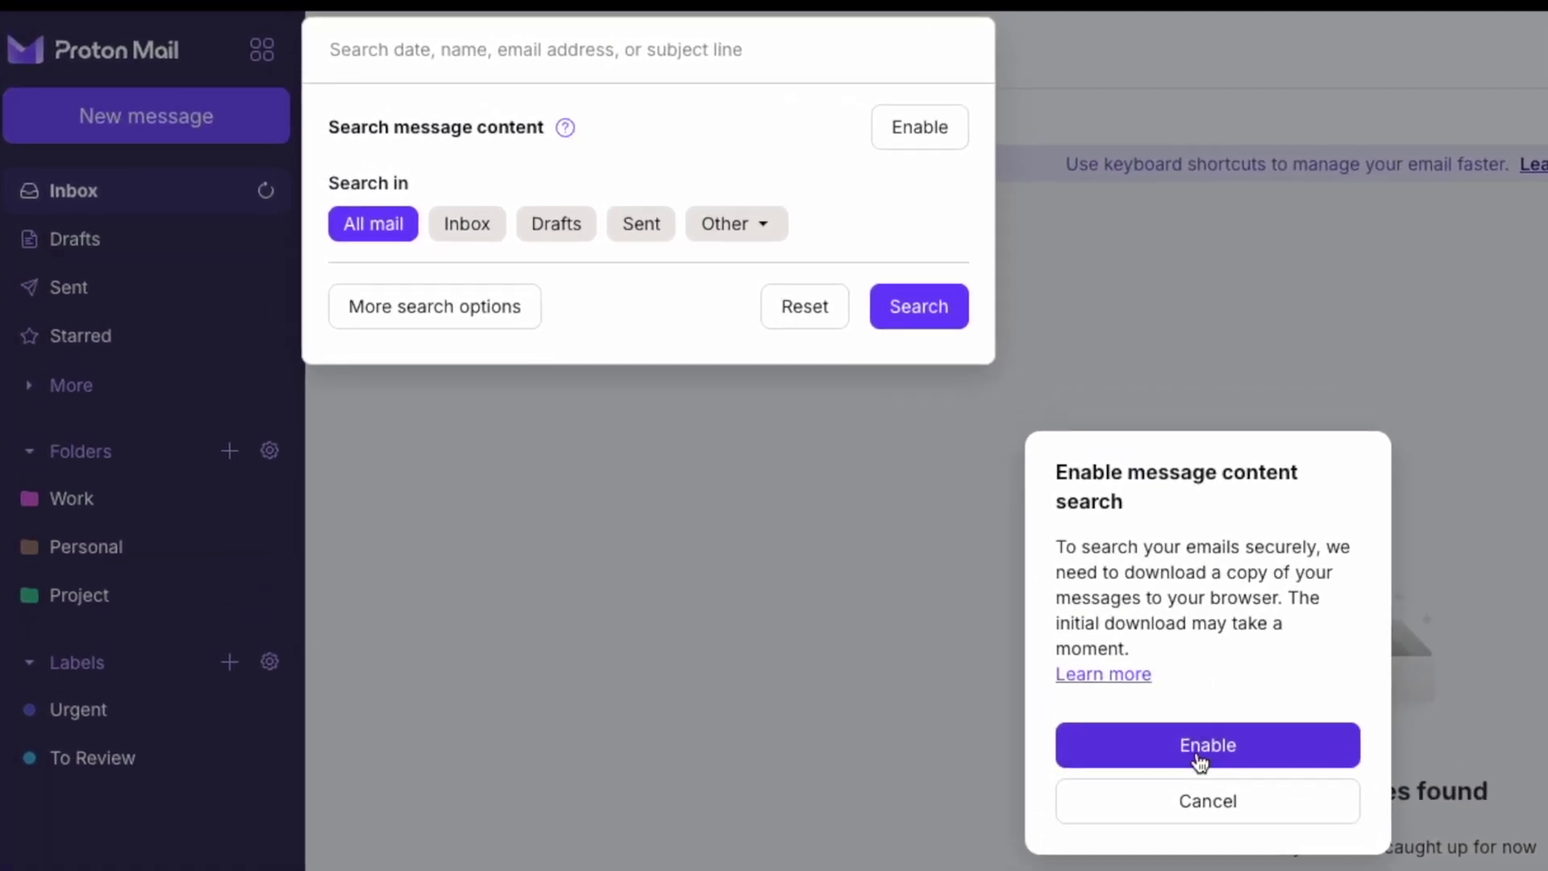
pyautogui.click(1128, 707)
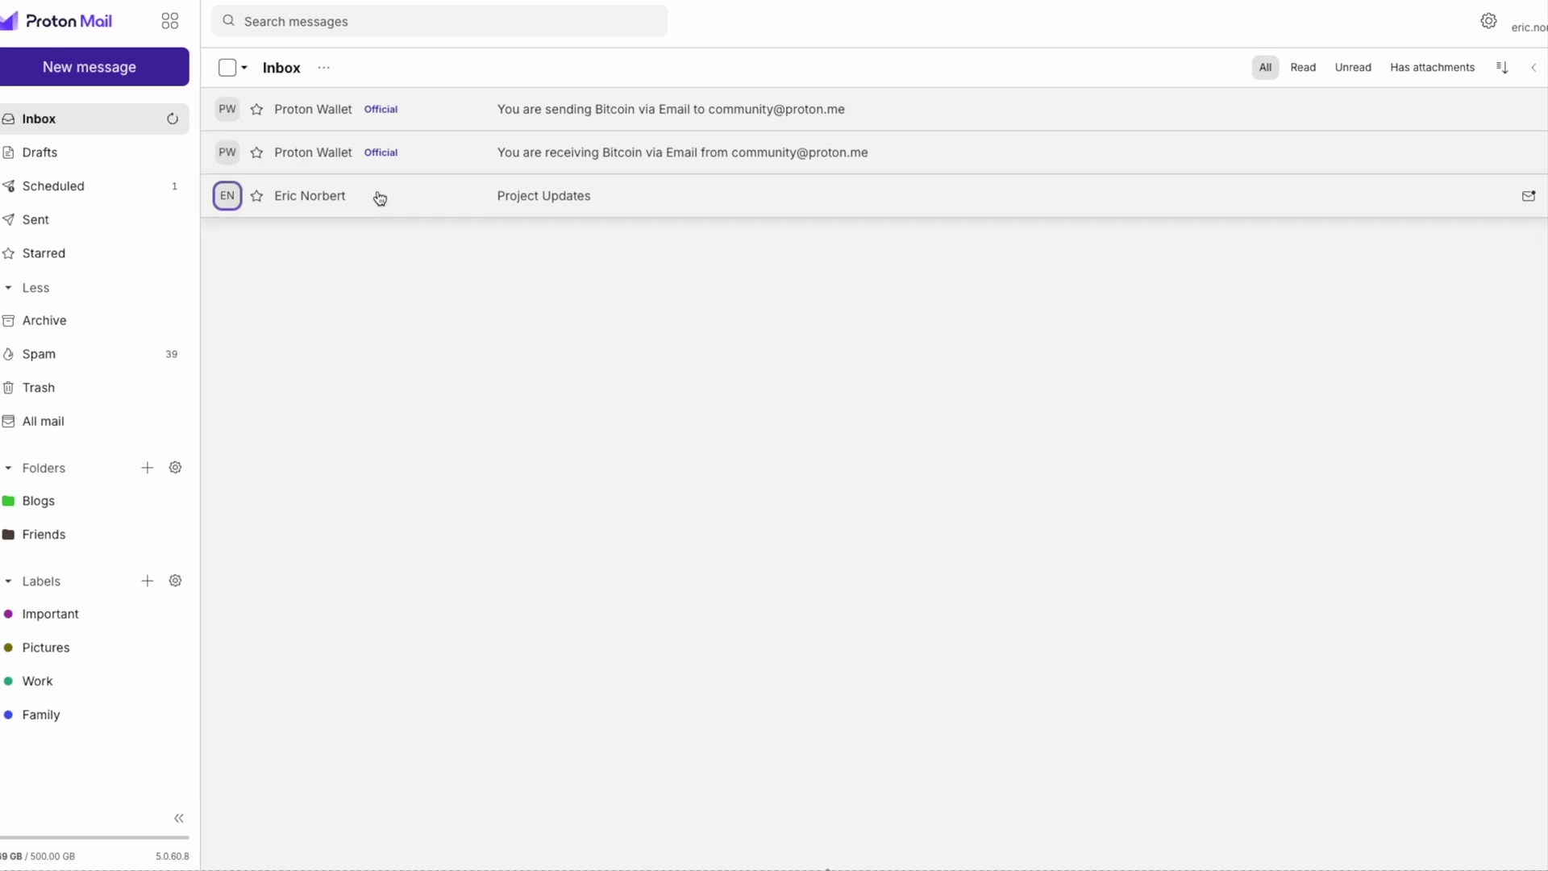
# - Archive the first Proton Wallet message with the 'a' keyboard shortcut
pyautogui.click(380, 198)
pyautogui.press('r')
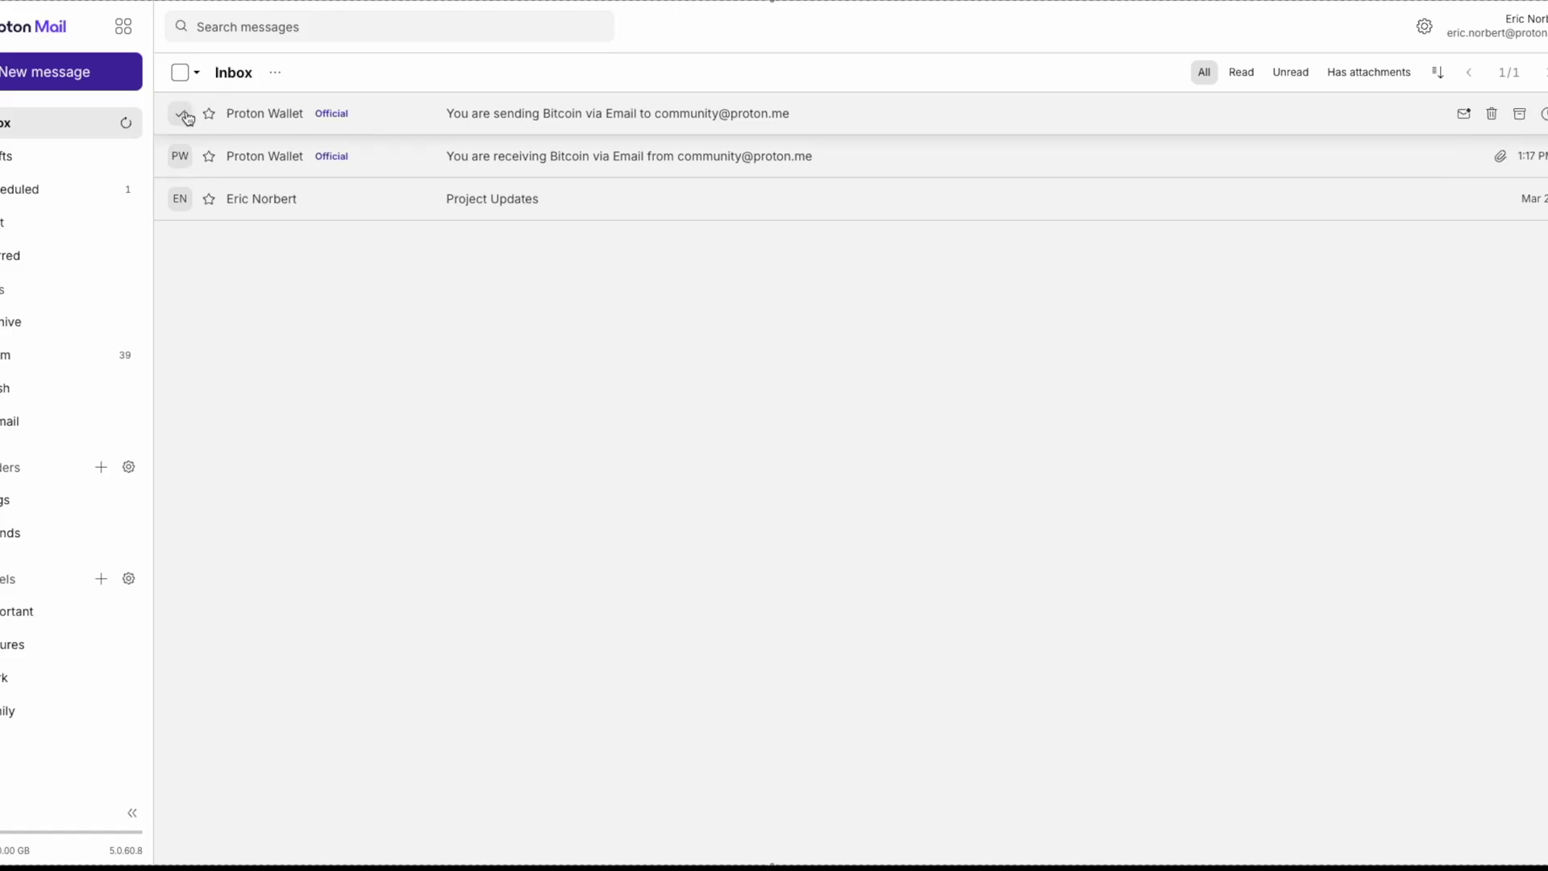
pyautogui.press('a')
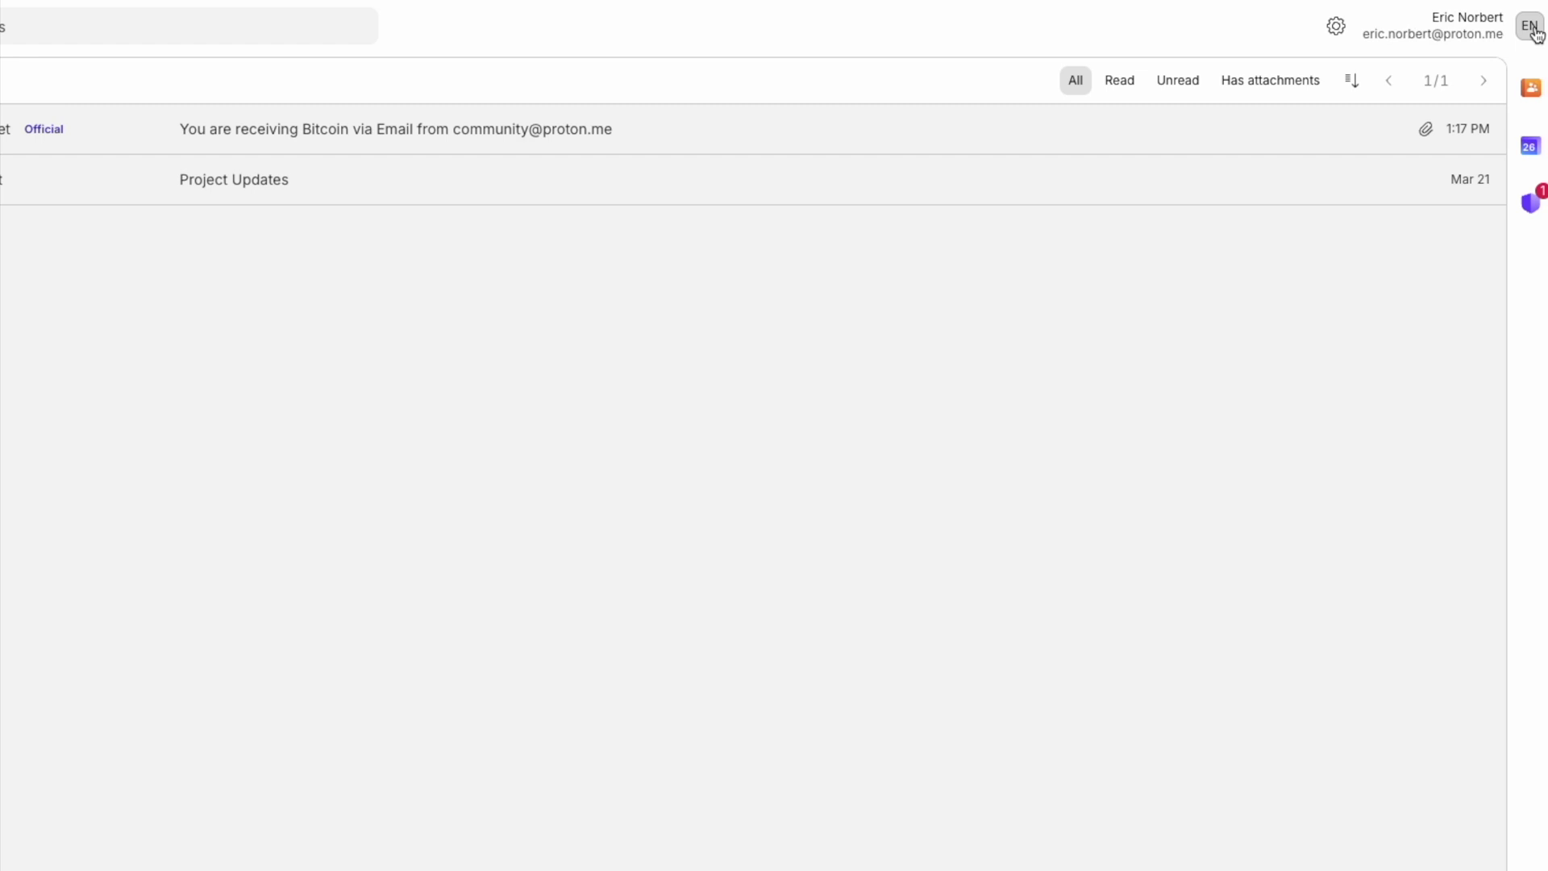
# - Toggle keyboard shortcuts off and back on, then view the full shortcuts list
pyautogui.click(1532, 24)
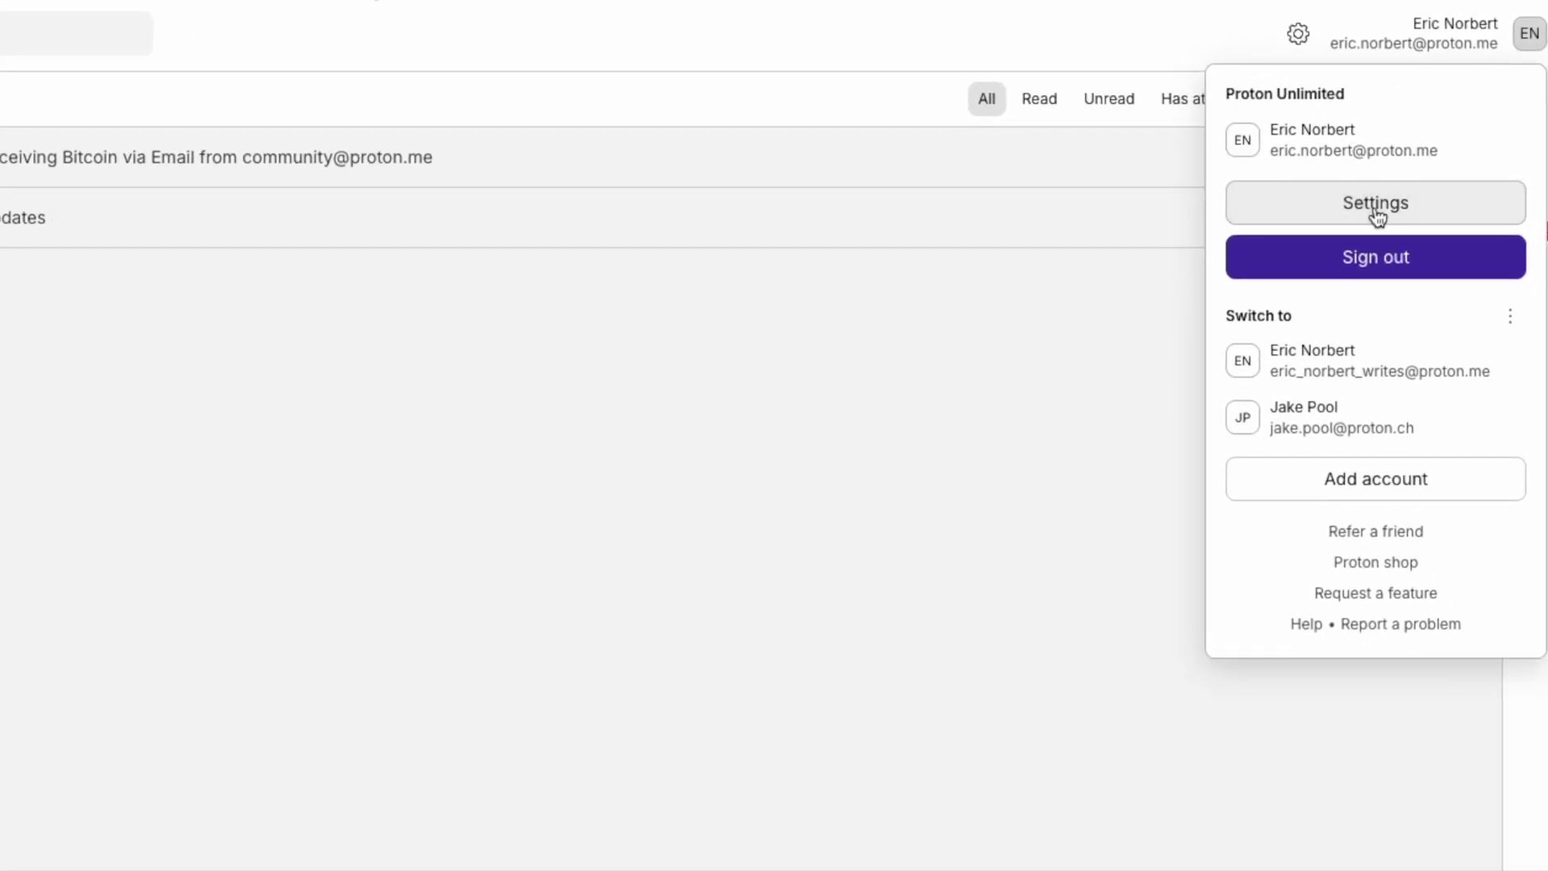
pyautogui.click(1389, 198)
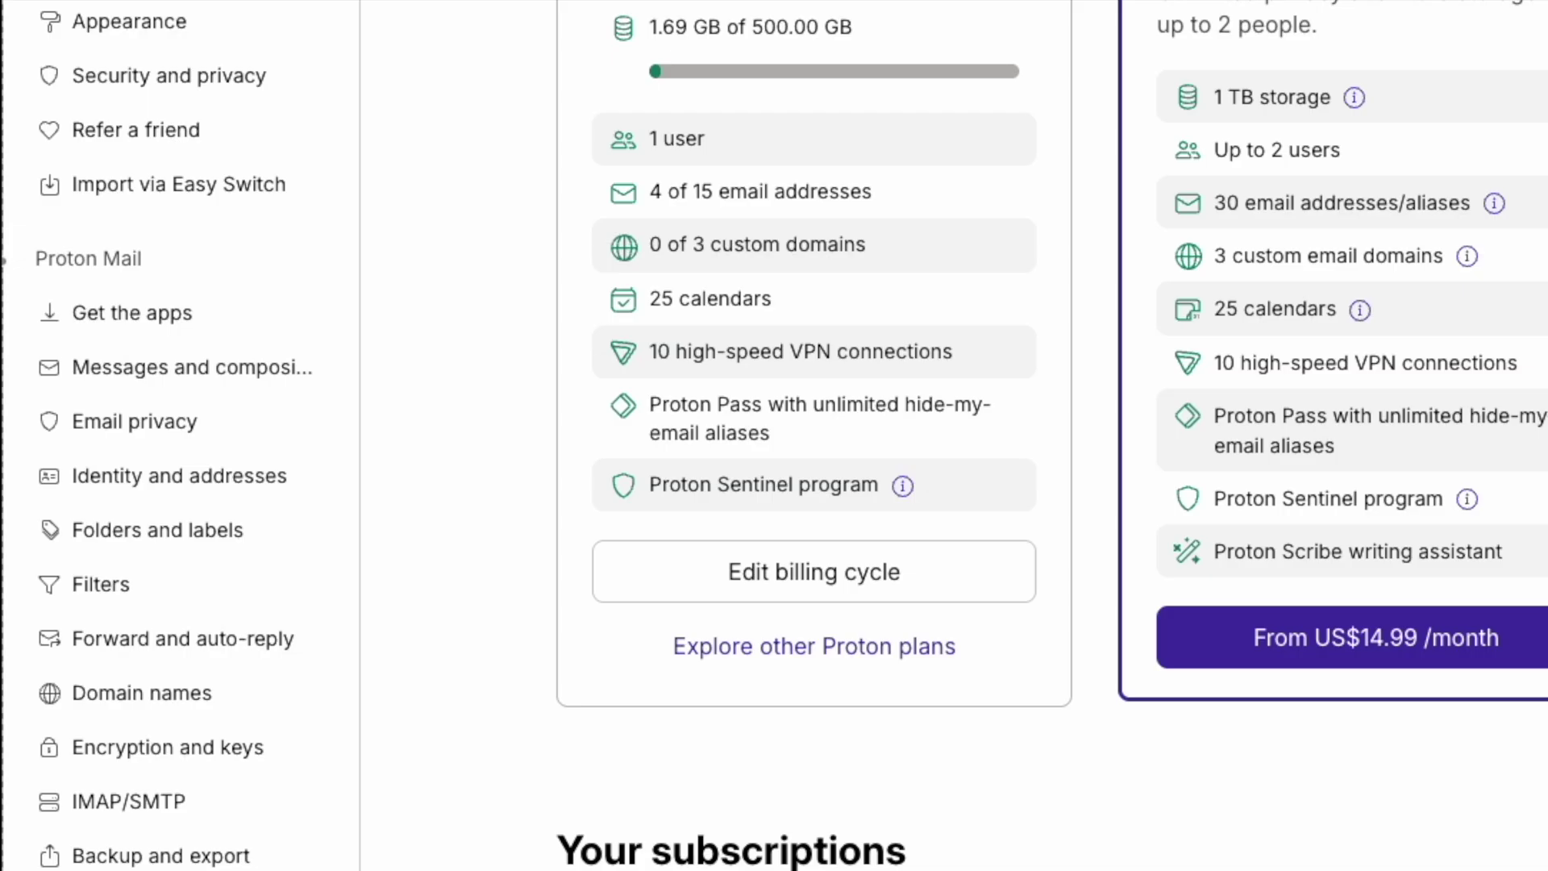
pyautogui.click(268, 388)
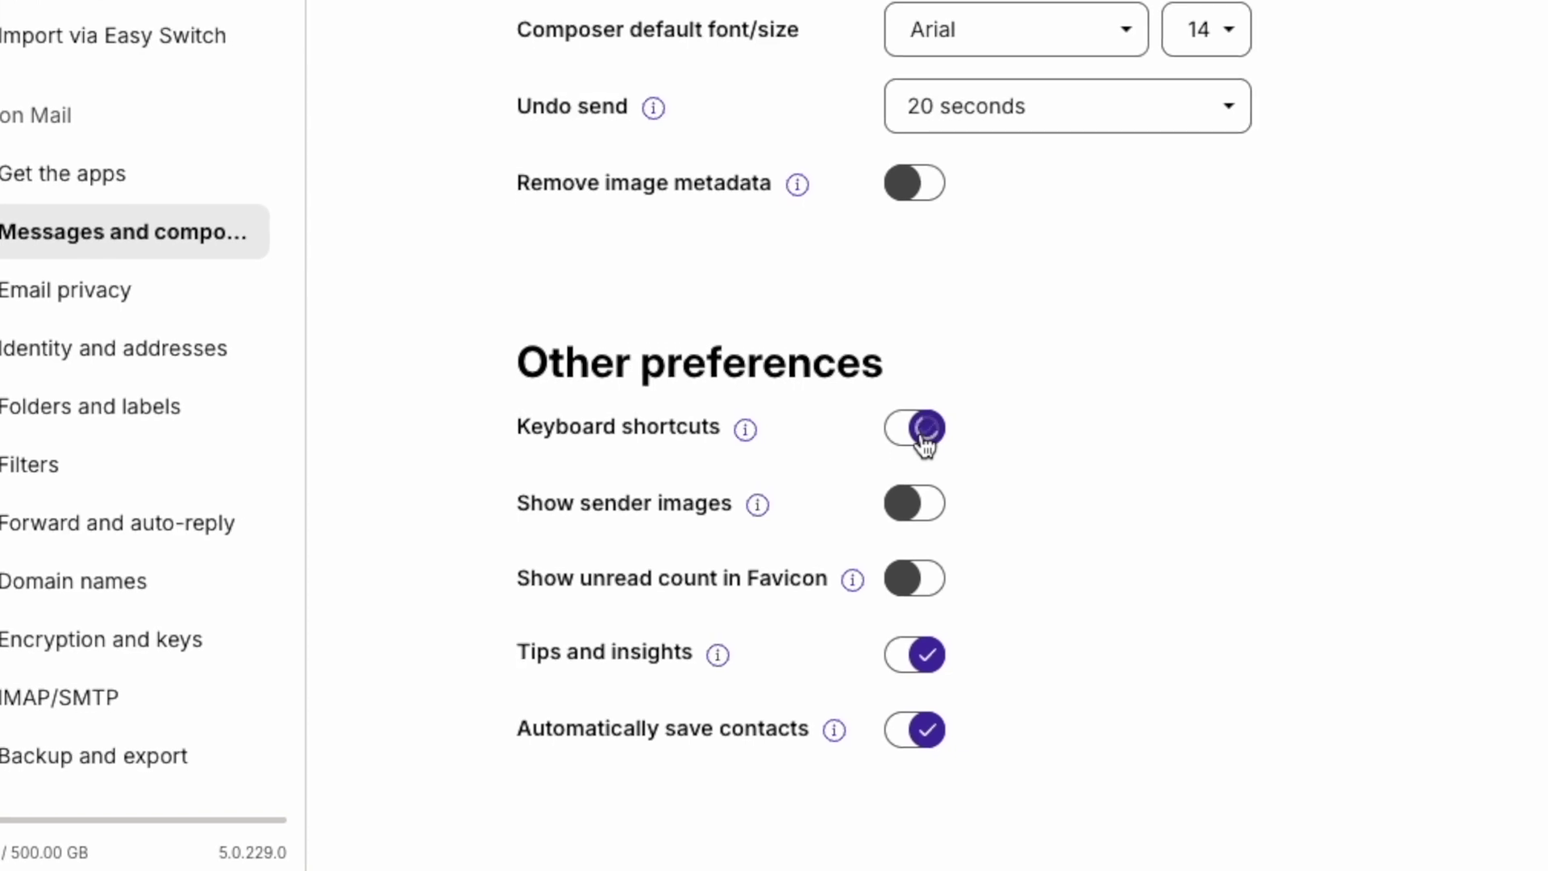
pyautogui.click(915, 435)
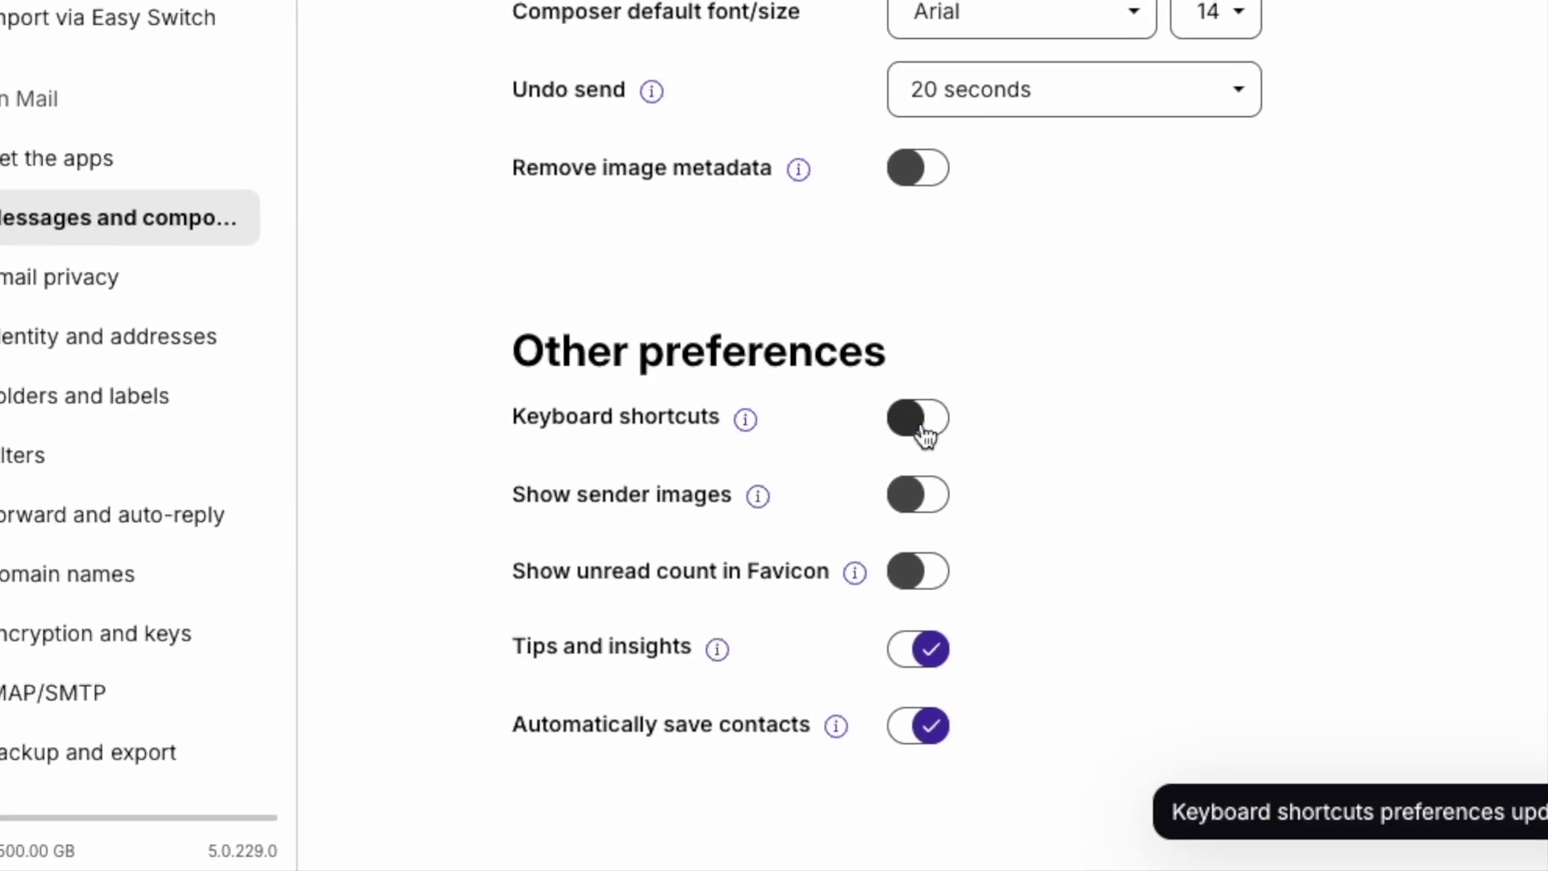
pyautogui.click(925, 434)
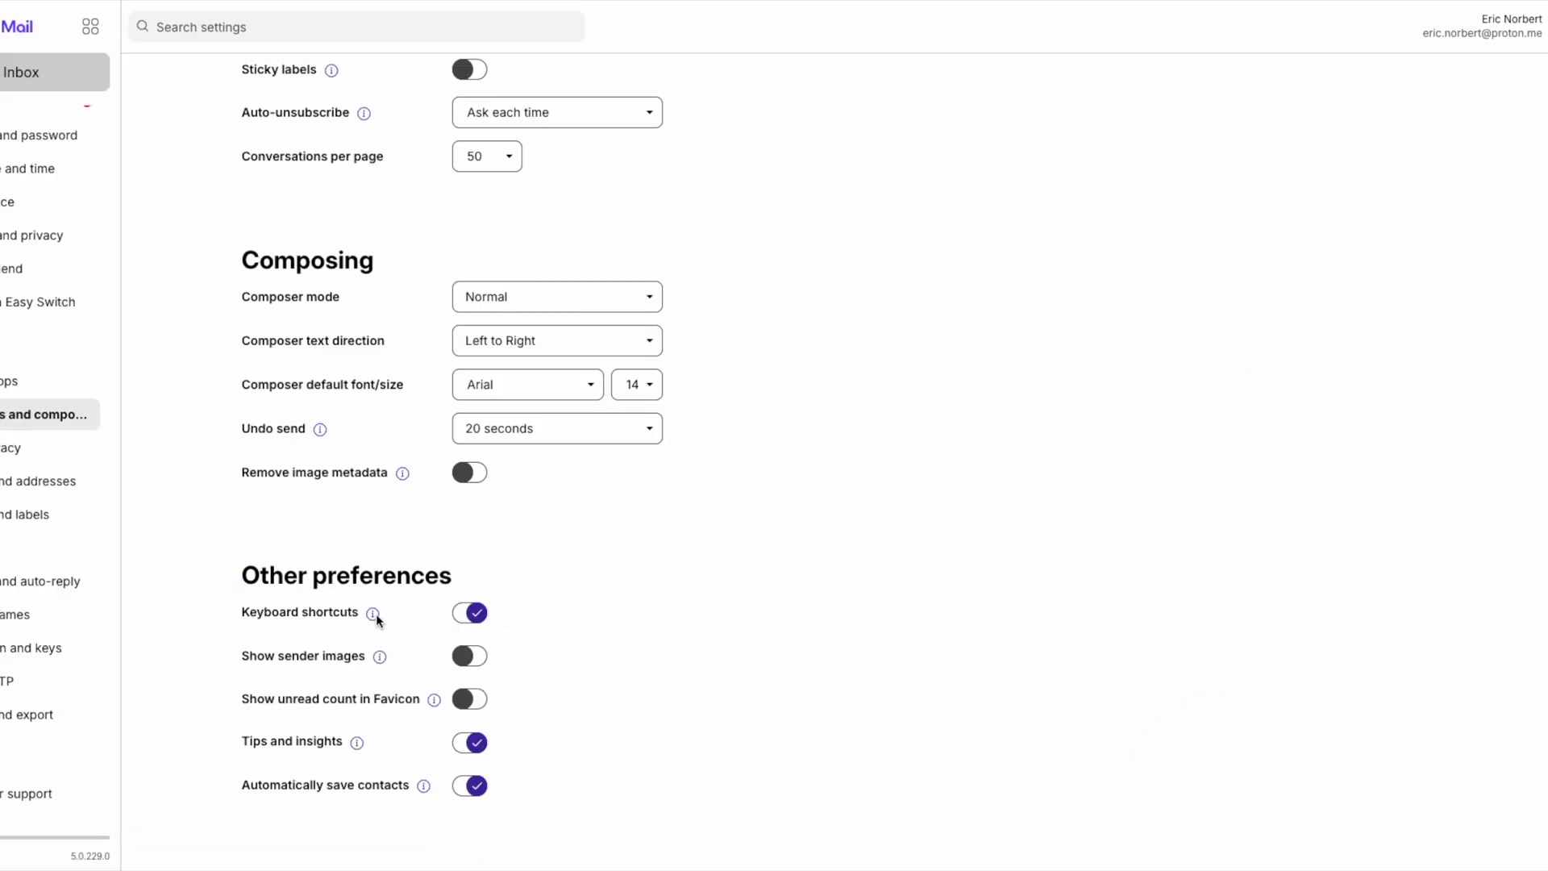
pyautogui.click(374, 614)
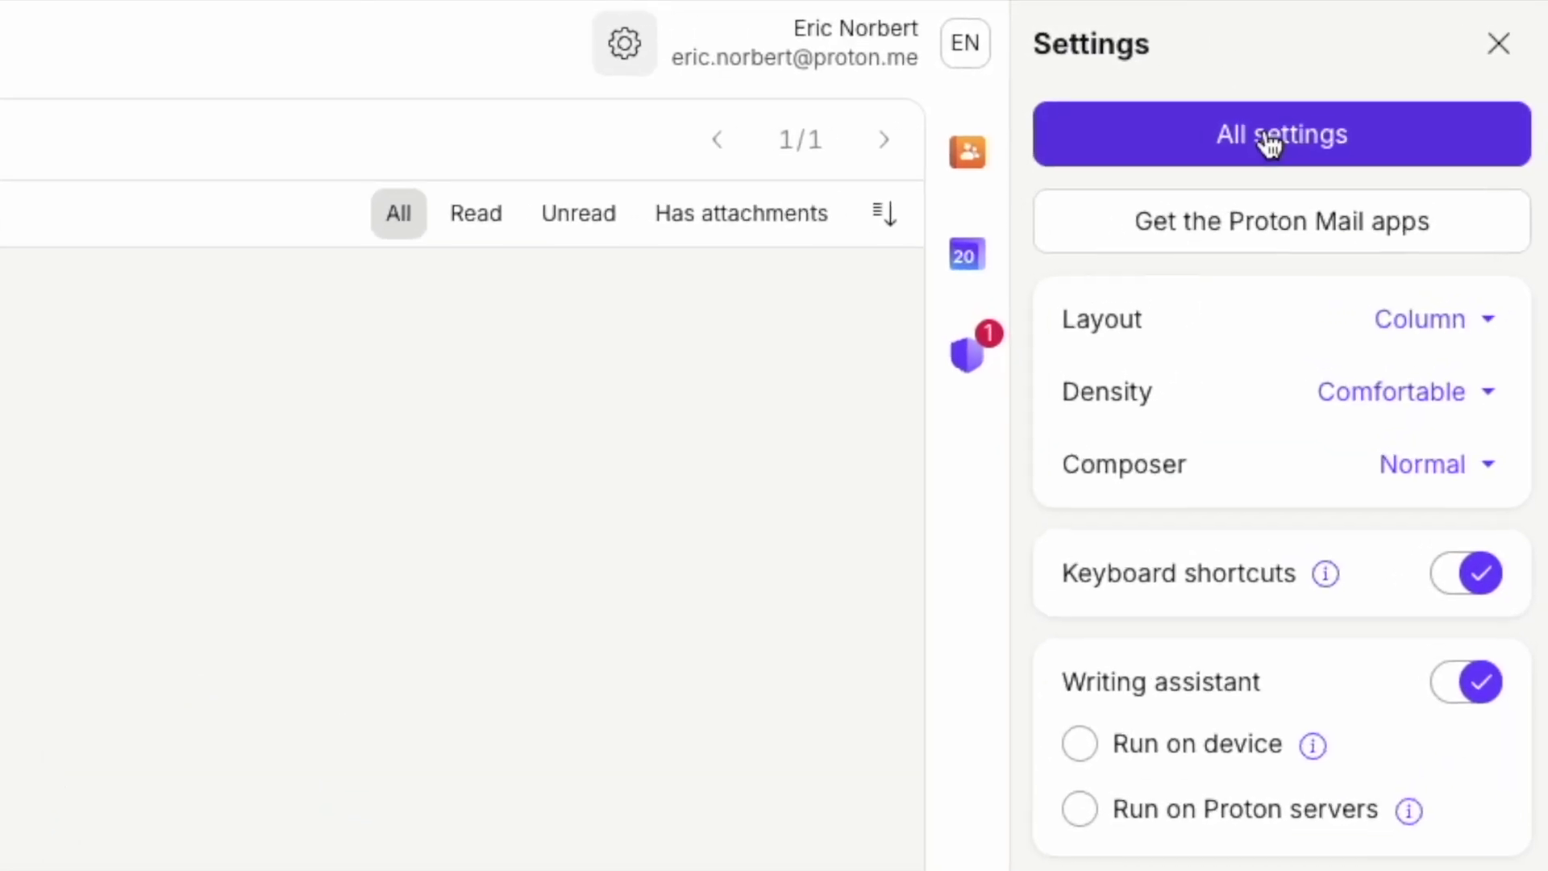
# - In Messages and composing settings, view the info for Auto-delete unwanted messages
pyautogui.click(1274, 137)
pyautogui.click(189, 492)
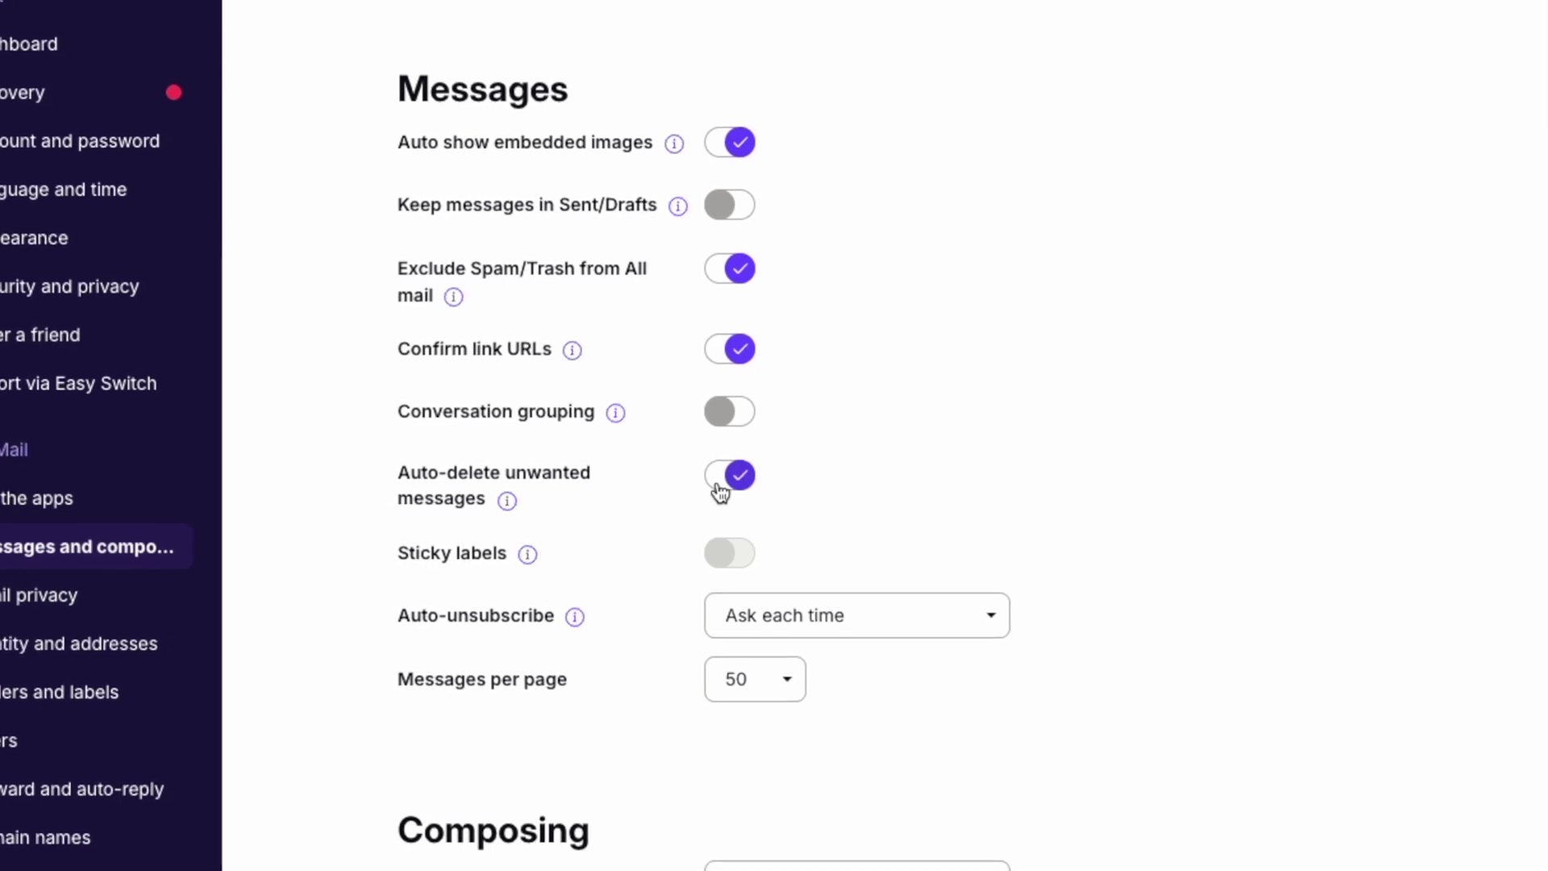
pyautogui.moveTo(503, 500)
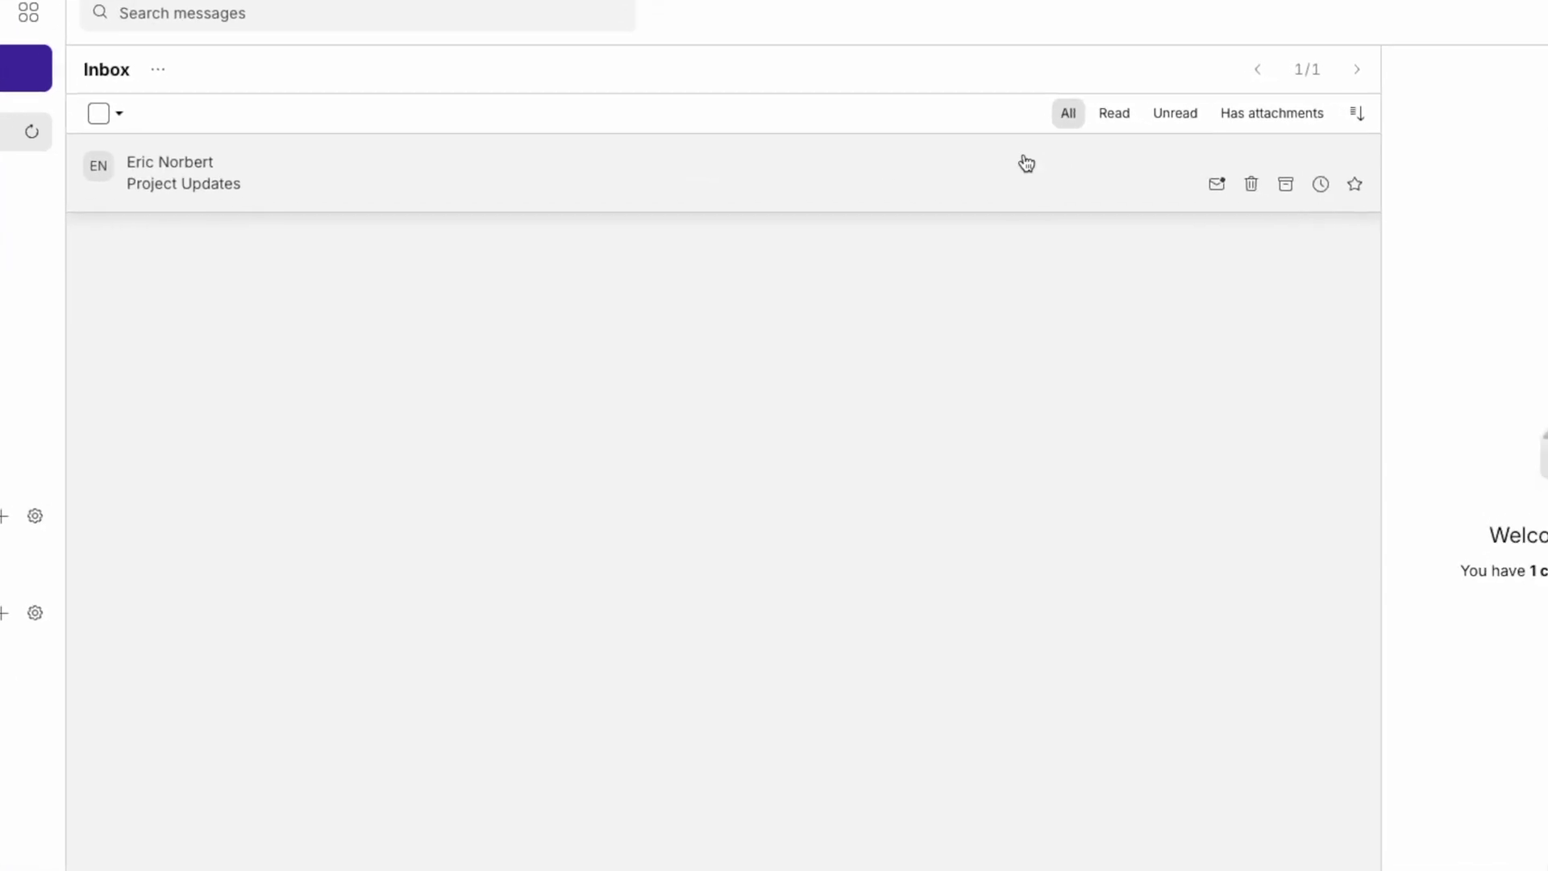
# - Snooze Project Updates until tomorrow at 9:00 AM, then view it in Snoozed
pyautogui.click(1245, 167)
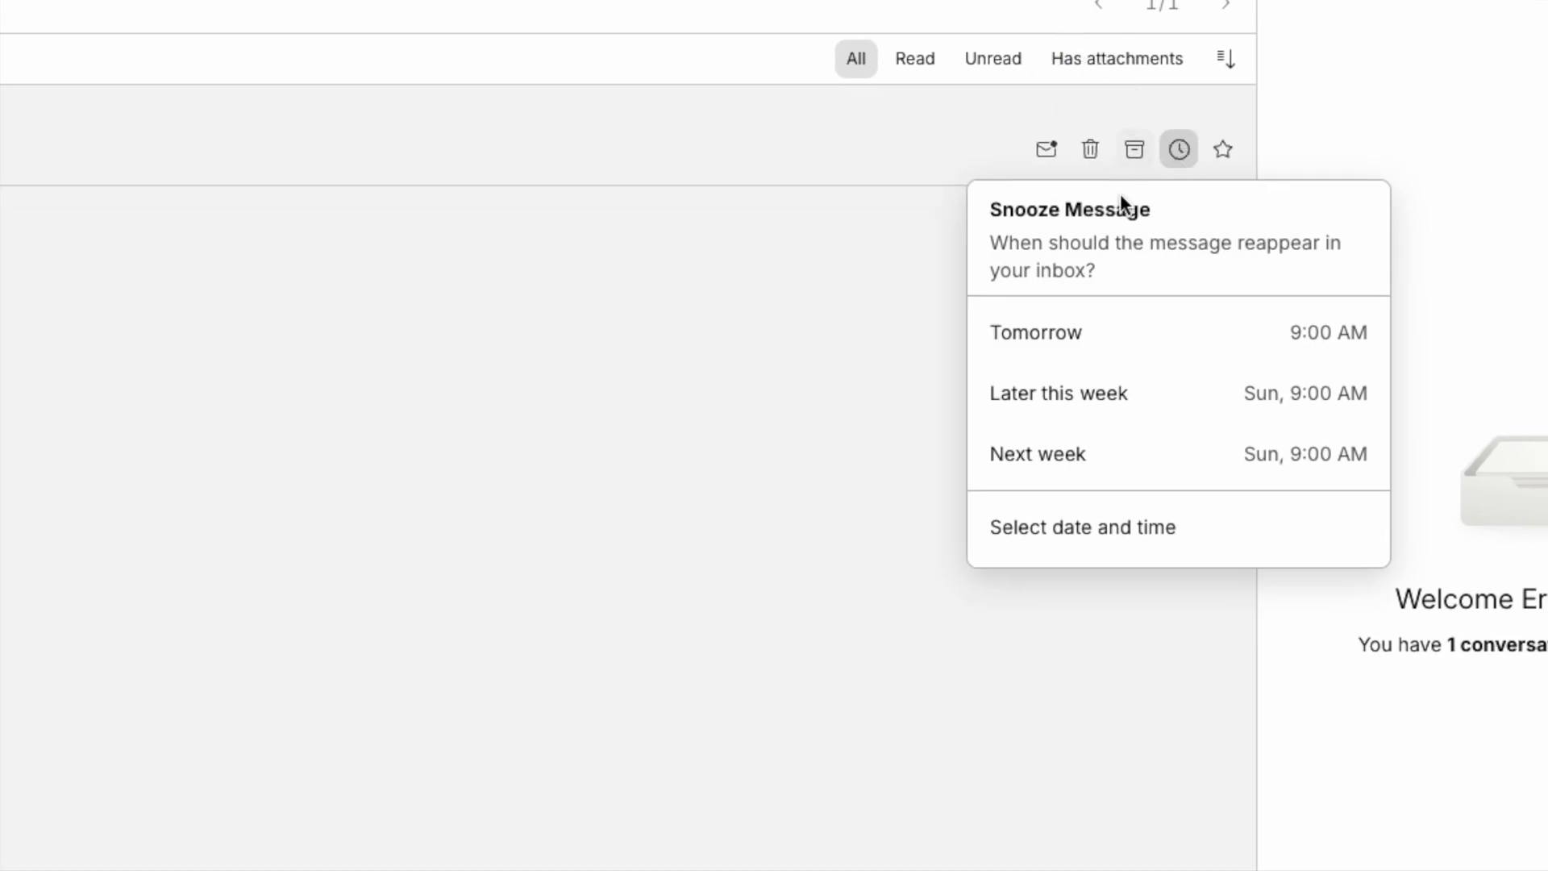
pyautogui.click(1122, 342)
pyautogui.click(121, 289)
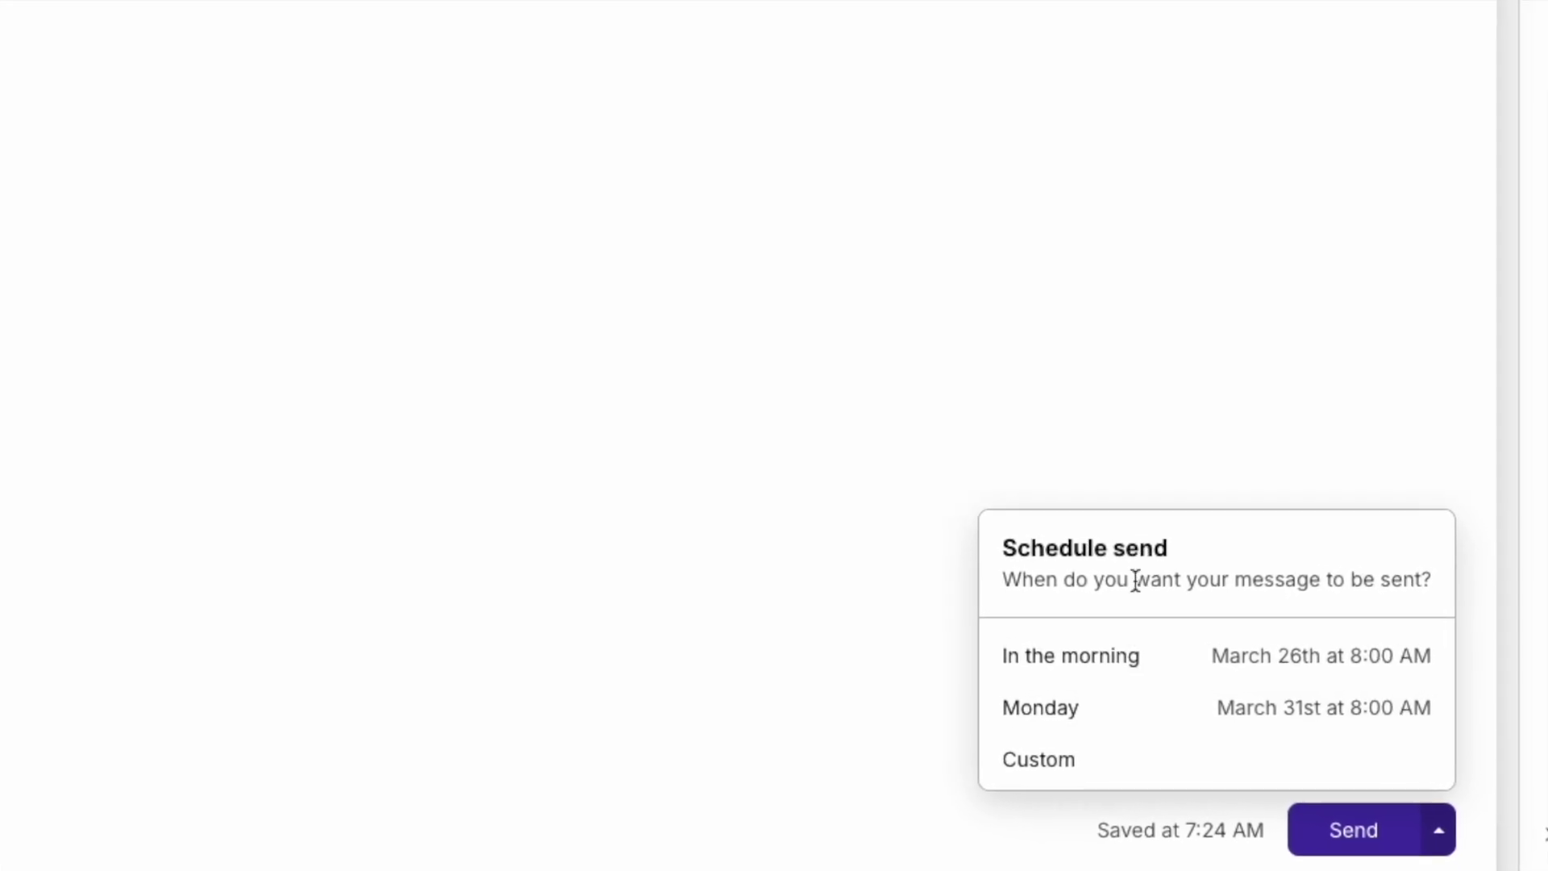
# - Choose a custom schedule-send date and time for the draft
pyautogui.click(1069, 743)
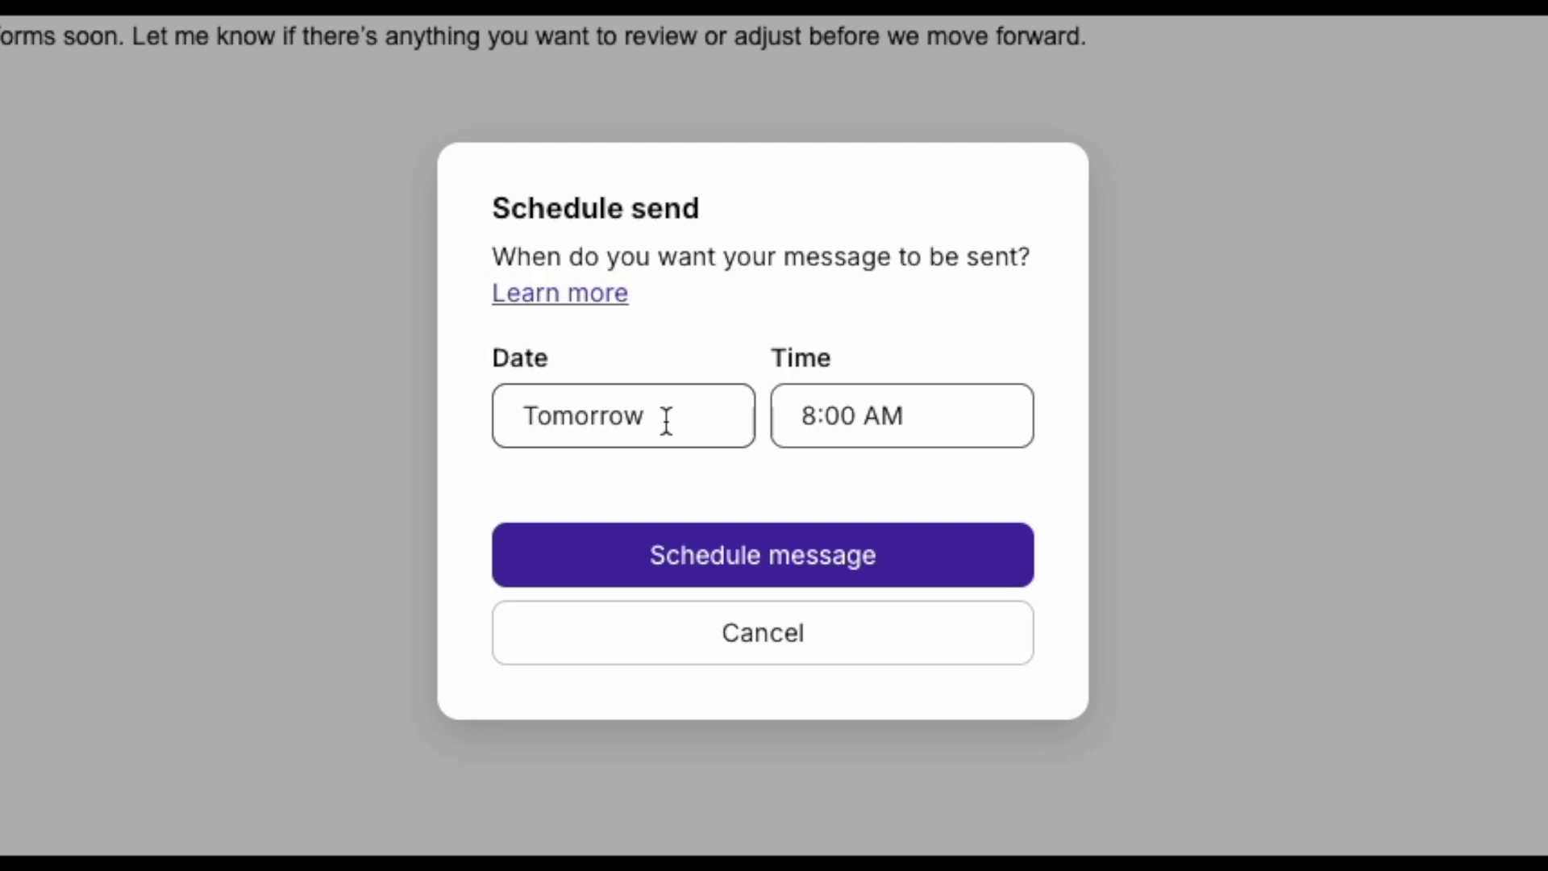